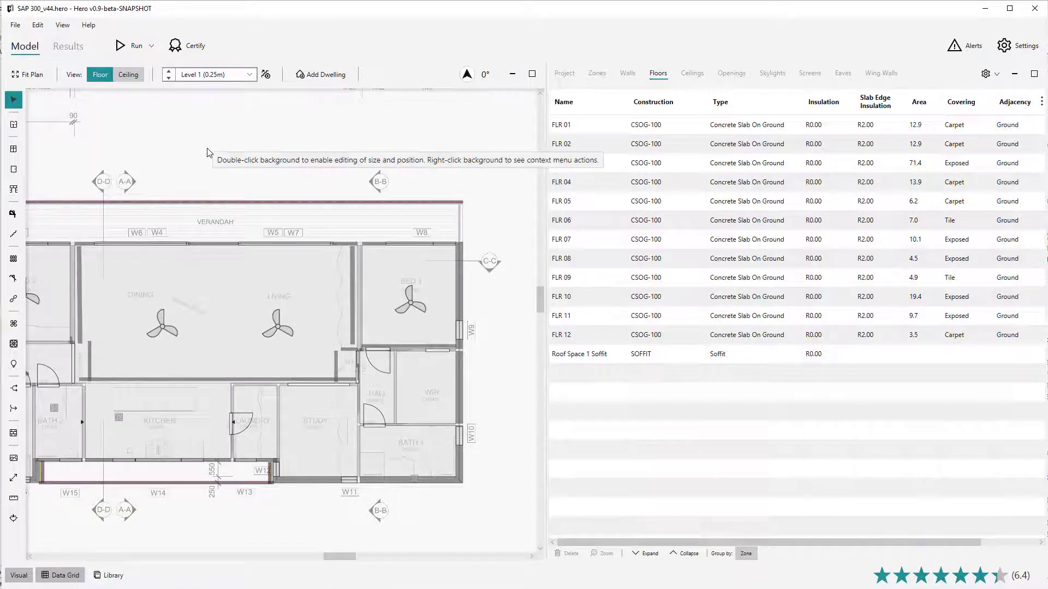
# Step: Zoom and pan around the floor plan drawing to view the whole house and title block
pyautogui.scroll(-3, 447, 183)
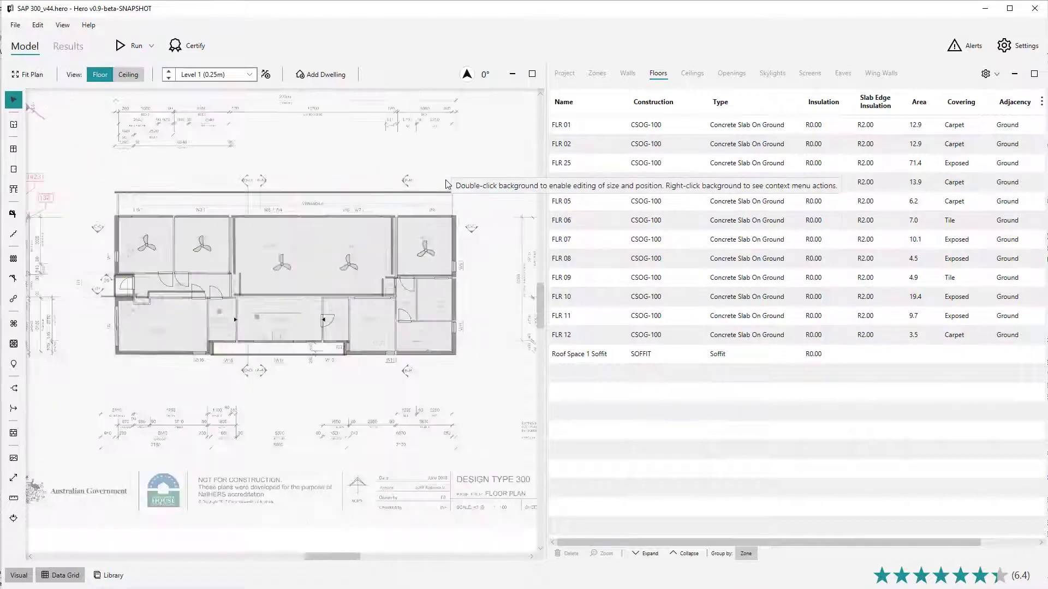
pyautogui.scroll(3, 417, 183)
pyautogui.scroll(-4, 417, 183)
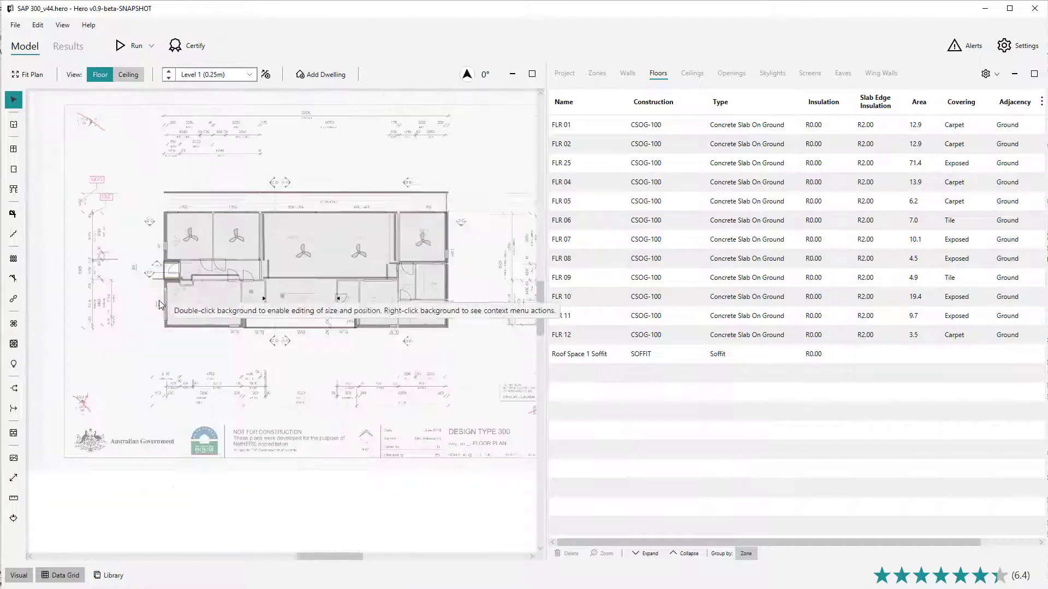
pyautogui.scroll(6, 160, 305)
pyautogui.scroll(-5, 159, 305)
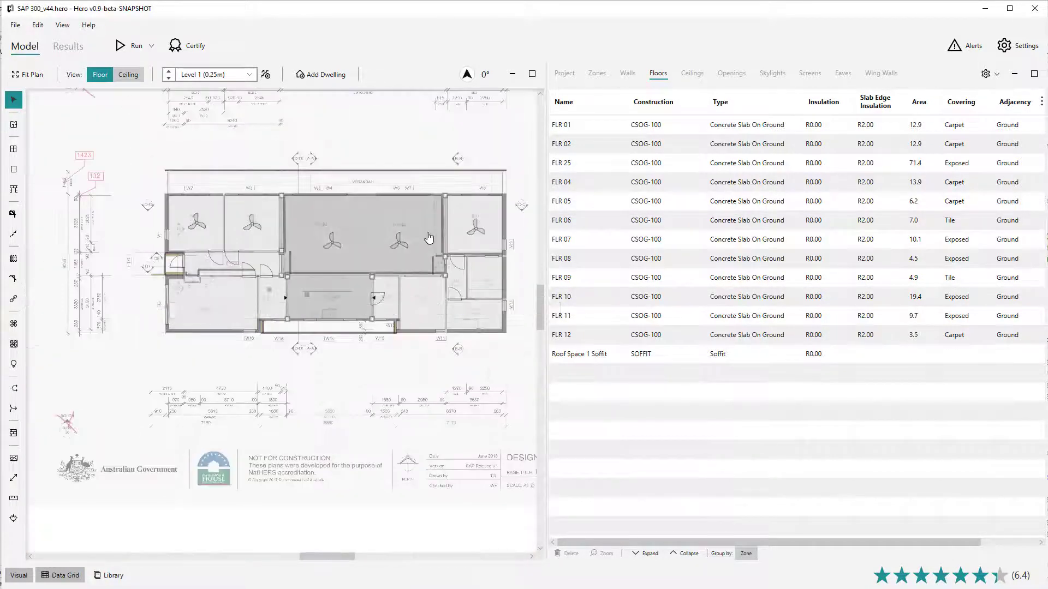
pyautogui.moveTo(427, 165)
pyautogui.mouseDown()
pyautogui.moveTo(300, 211)
pyautogui.moveTo(428, 280)
pyautogui.moveTo(279, 161)
pyautogui.moveTo(284, 197)
pyautogui.moveTo(380, 209)
pyautogui.mouseUp()
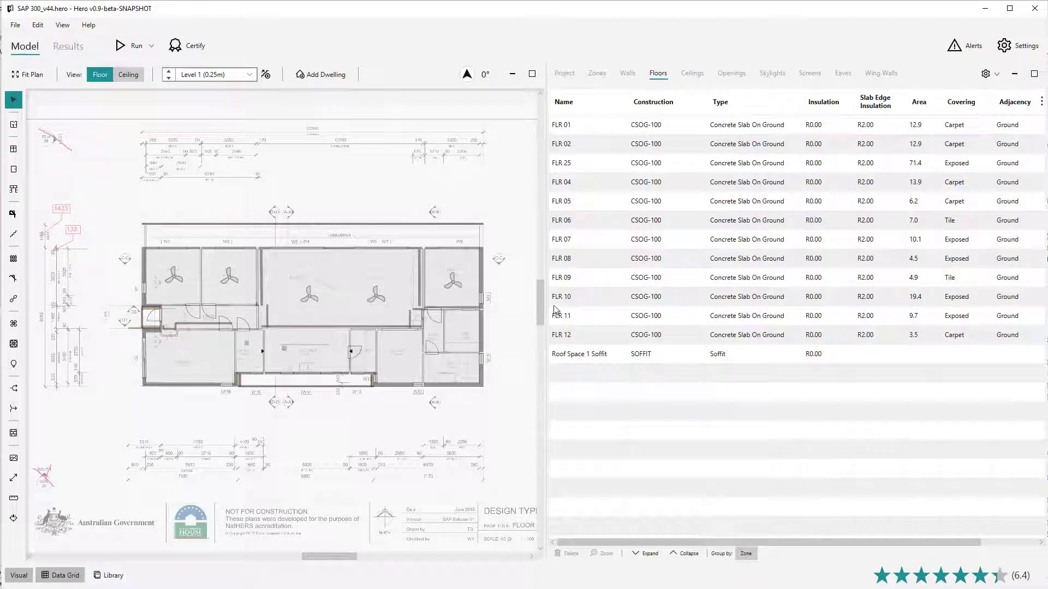
pyautogui.moveTo(537, 303); pyautogui.dragTo(529, 336)
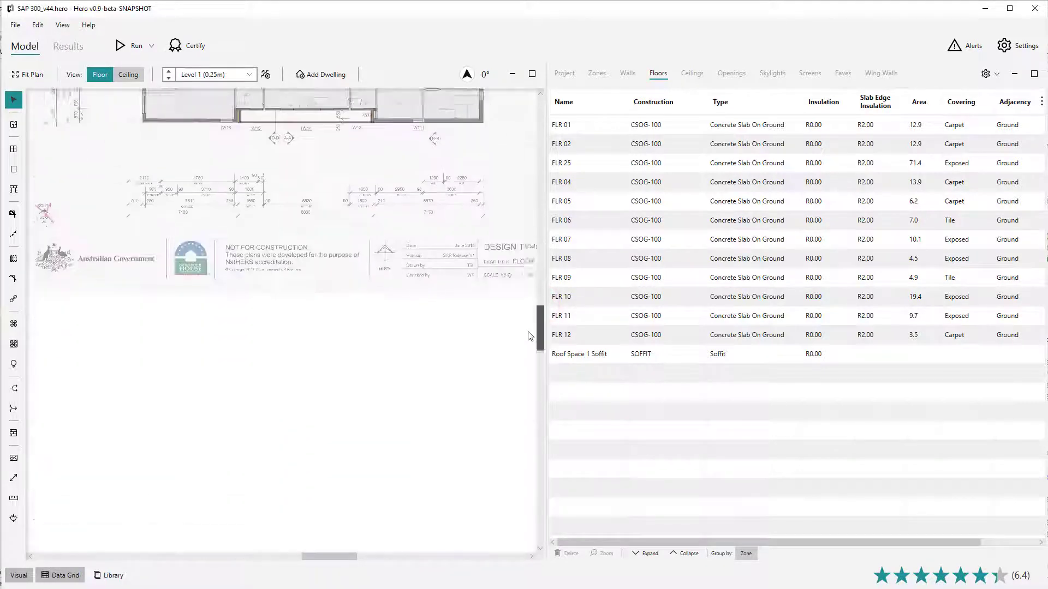
pyautogui.scroll(5, 530, 335)
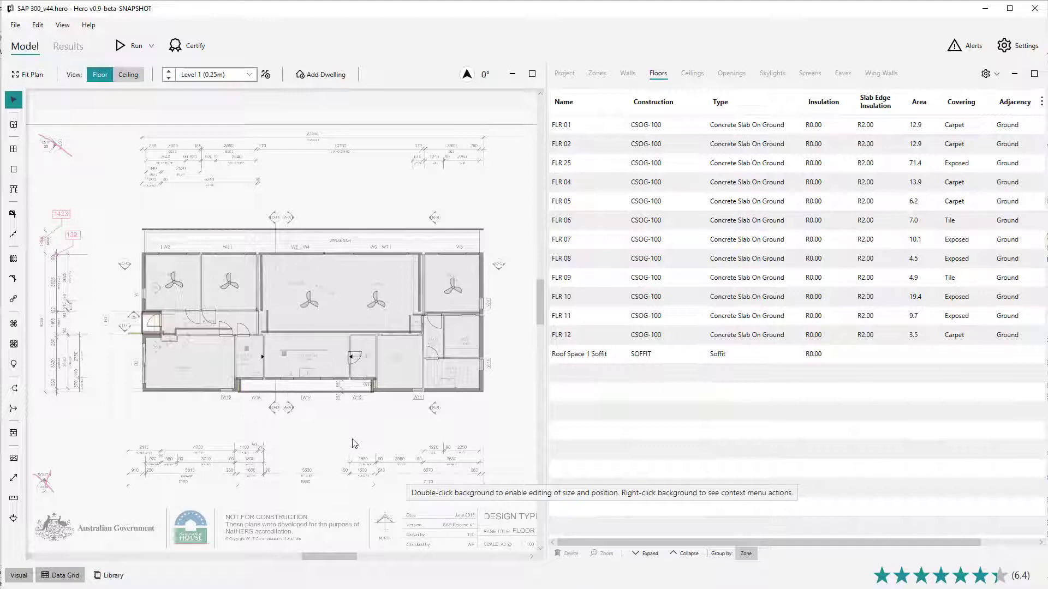
# Step: Select the living/dining zone floor and the Bed 1 east wall to inspect their rows in the data grid
pyautogui.click(343, 281)
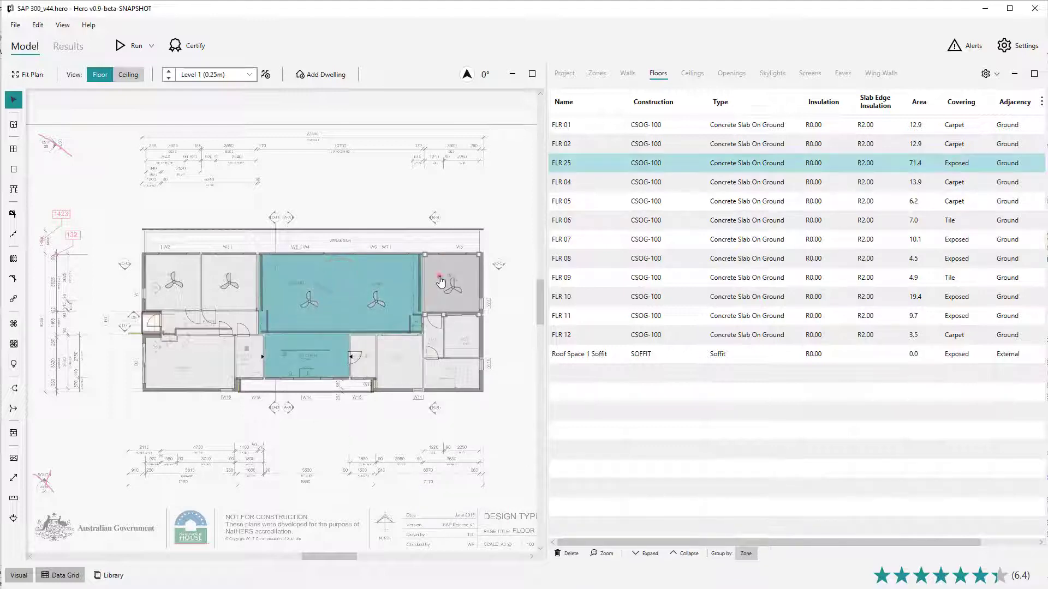
pyautogui.click(441, 281)
pyautogui.click(482, 278)
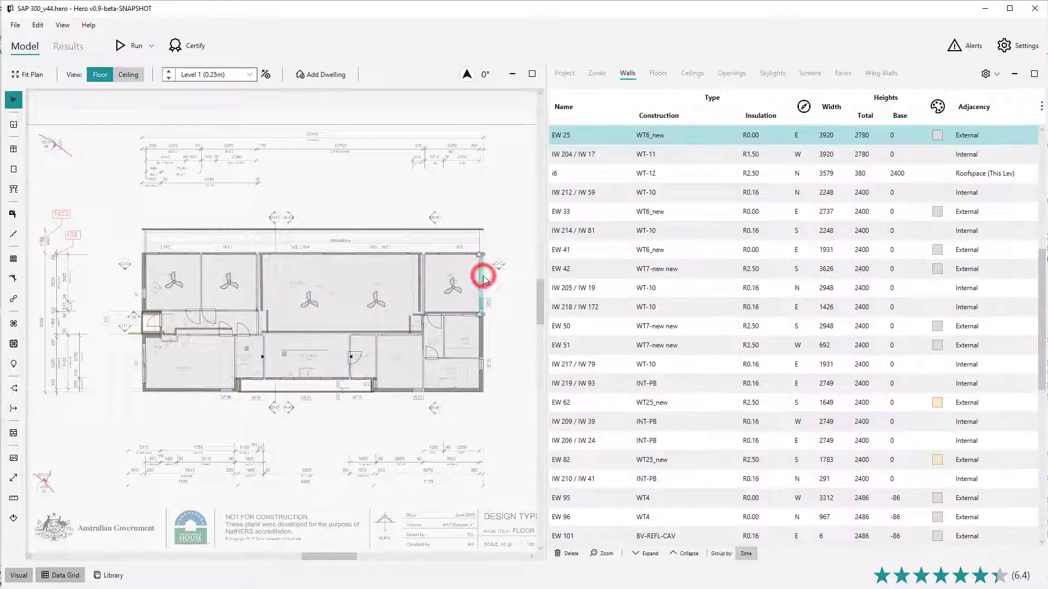
pyautogui.click(502, 287)
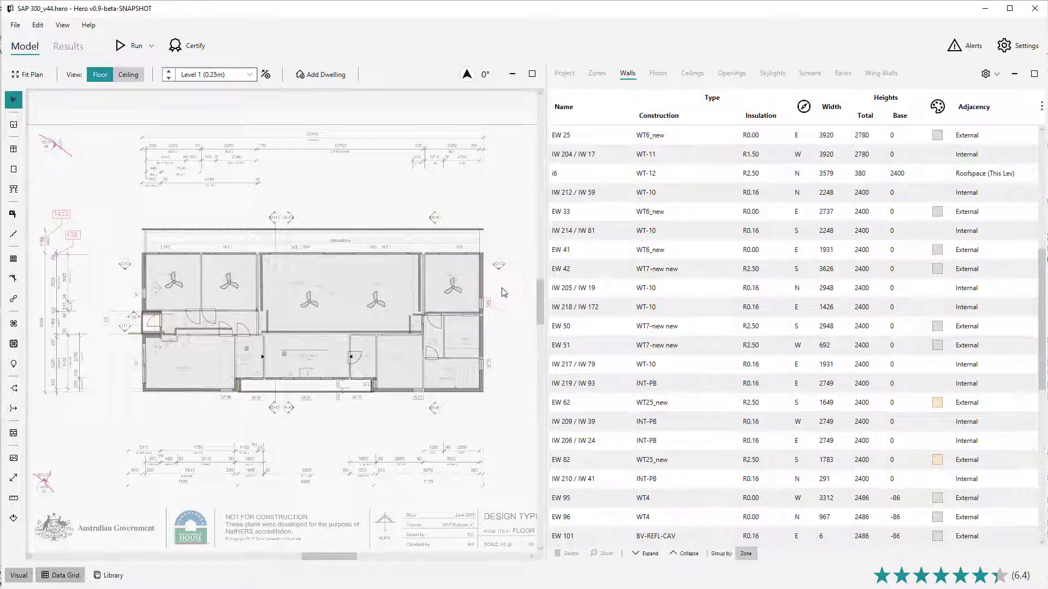
pyautogui.scroll(2, 397, 335)
pyautogui.click(396, 249)
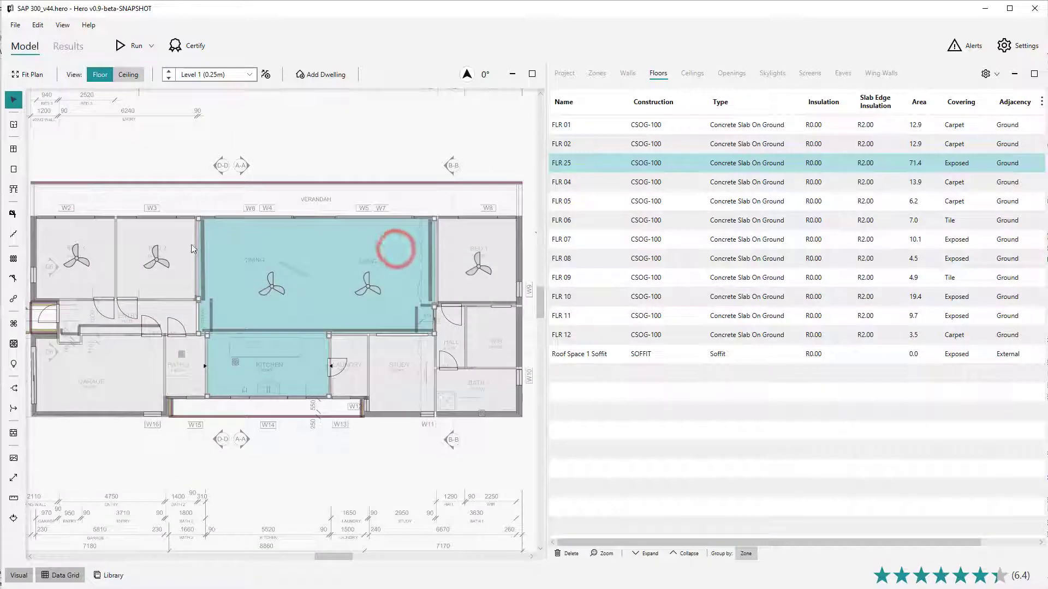
# Step: Try to draw a rectangular zone in the front bedroom and exit zone drawing mode
pyautogui.click(166, 162)
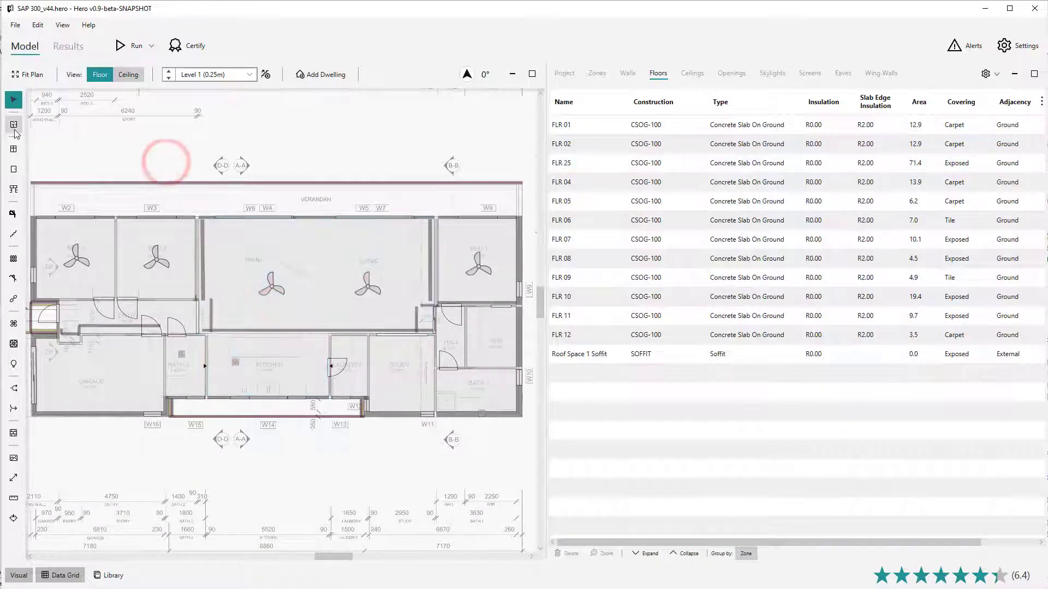
pyautogui.click(14, 129)
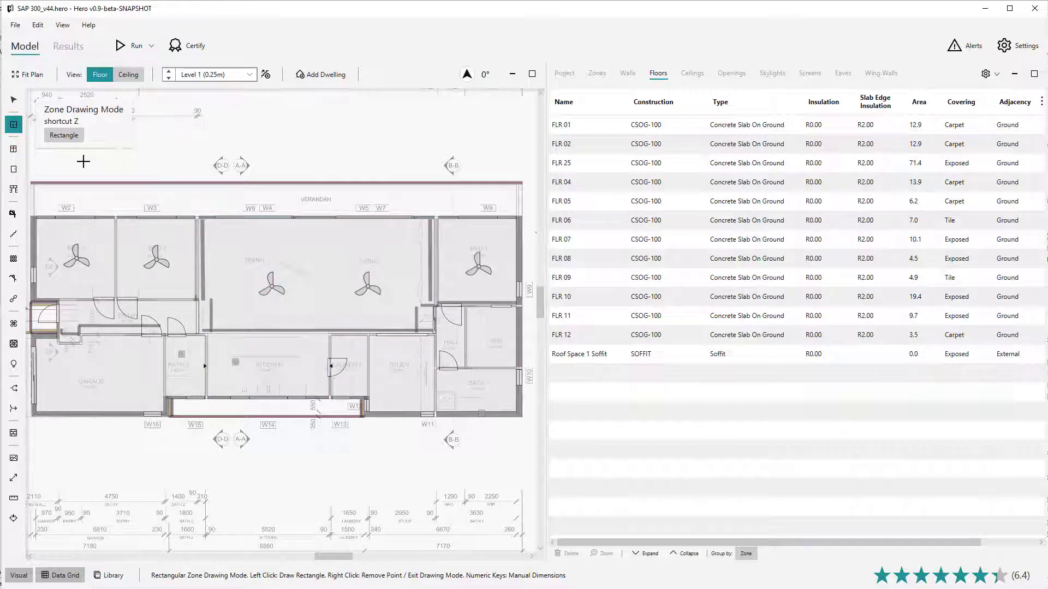
pyautogui.click(136, 240)
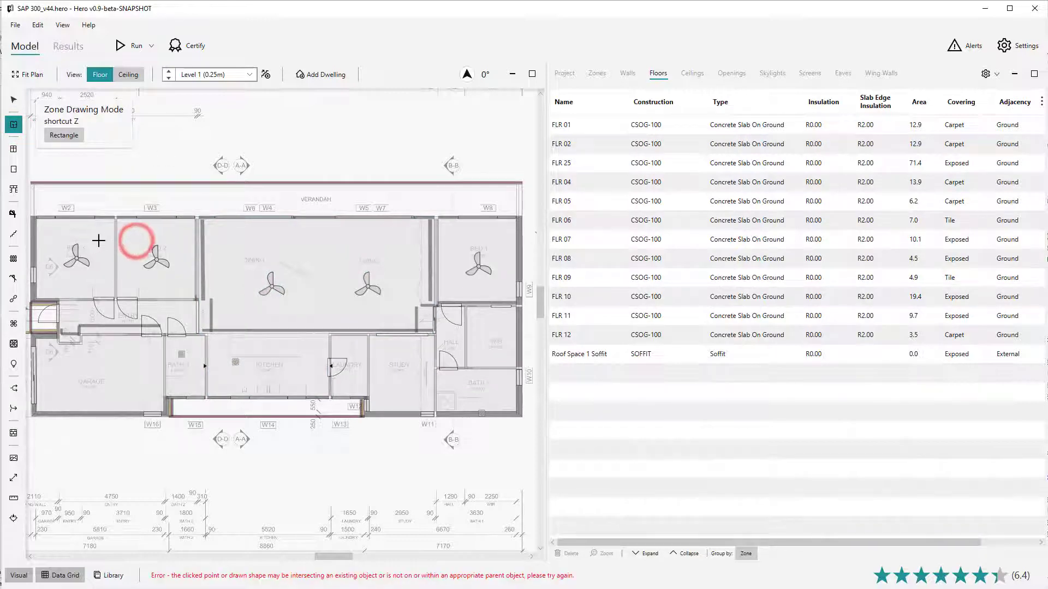
pyautogui.press('Escape')
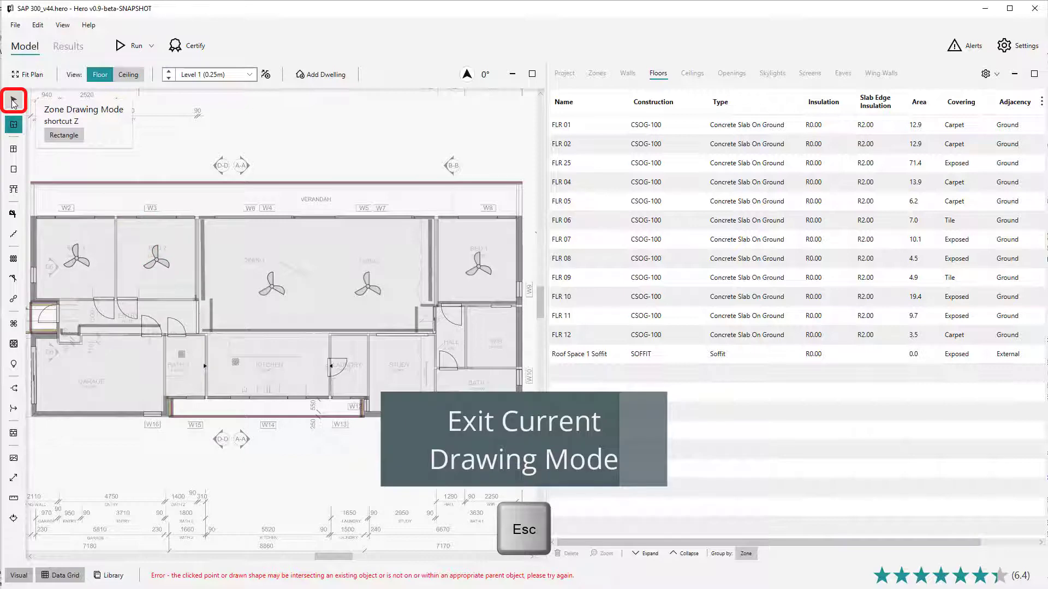
pyautogui.click(13, 101)
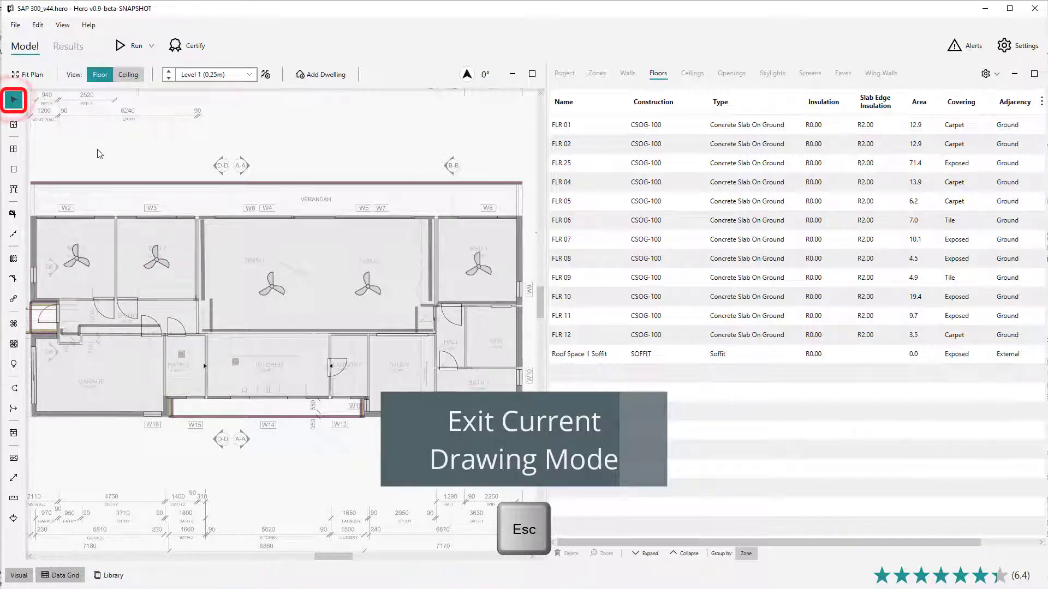
# Step: Build a multiple selection of the living and front bedroom zones, adding and removing zones individually
pyautogui.click(231, 239)
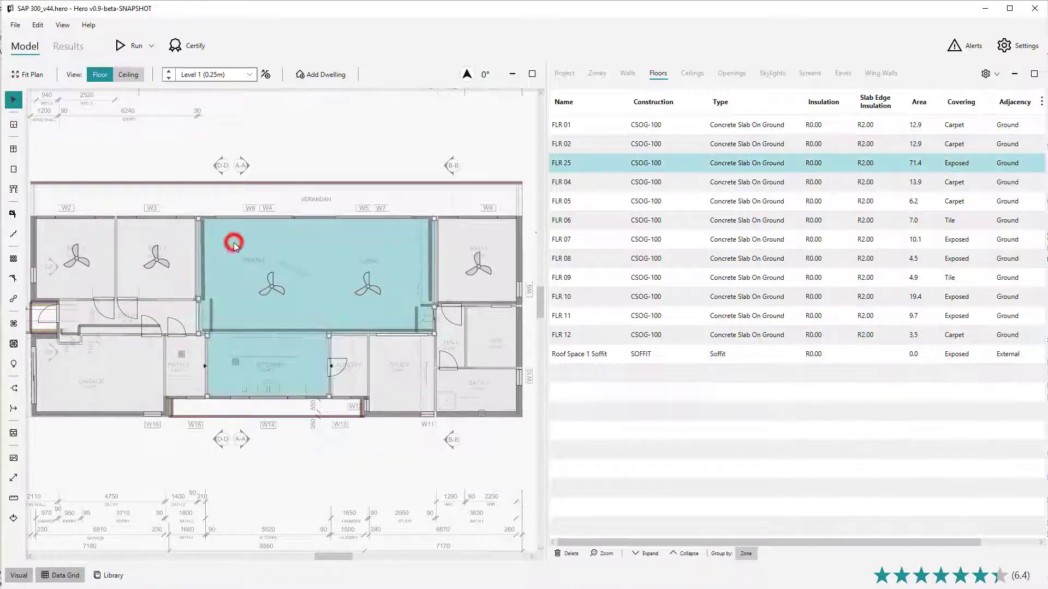
pyautogui.keyDown('ctrl'); pyautogui.click(184, 248); pyautogui.keyUp('ctrl')
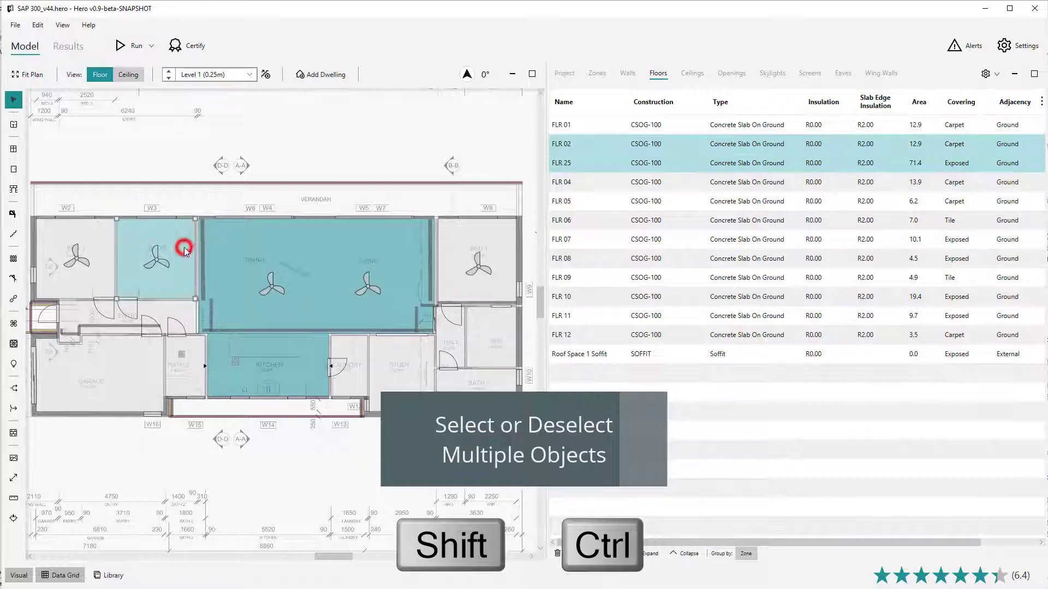
pyautogui.keyDown('ctrl'); pyautogui.click(99, 247); pyautogui.keyUp('ctrl')
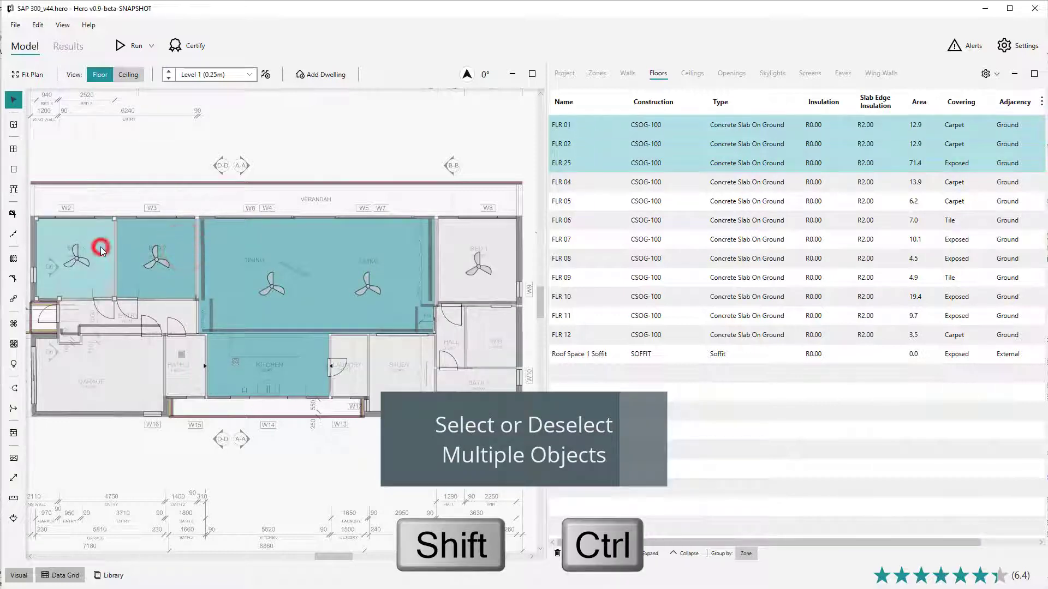
pyautogui.keyDown('ctrl'); pyautogui.click(131, 245); pyautogui.keyUp('ctrl')
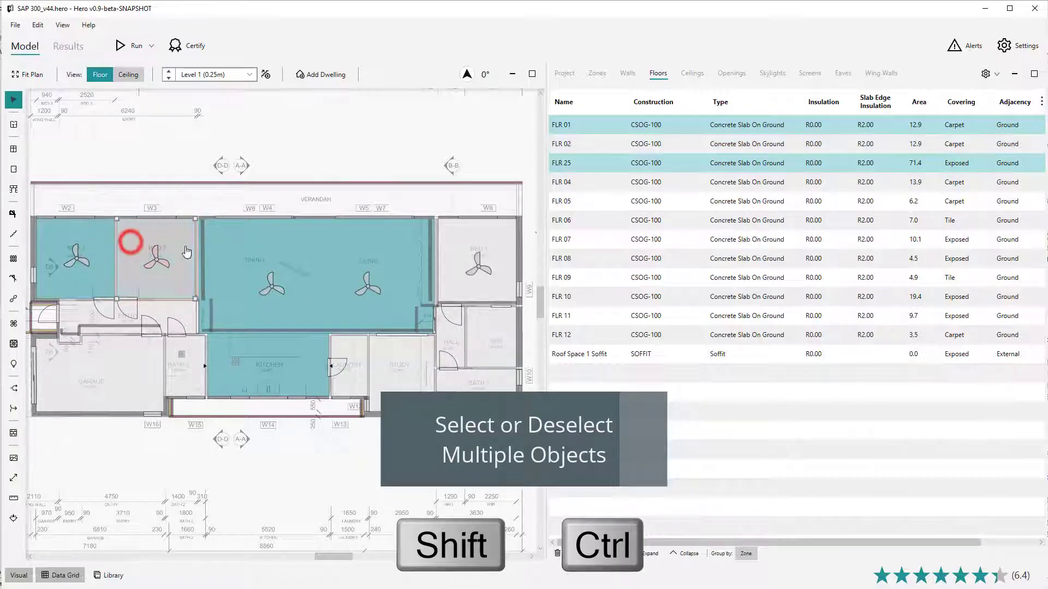
# Step: Reselect the second bedroom and living zones together and clear the selection
pyautogui.keyDown('ctrl'); pyautogui.click(292, 244); pyautogui.keyUp('ctrl')
pyautogui.keyDown('ctrl'); pyautogui.click(94, 238); pyautogui.keyUp('ctrl')
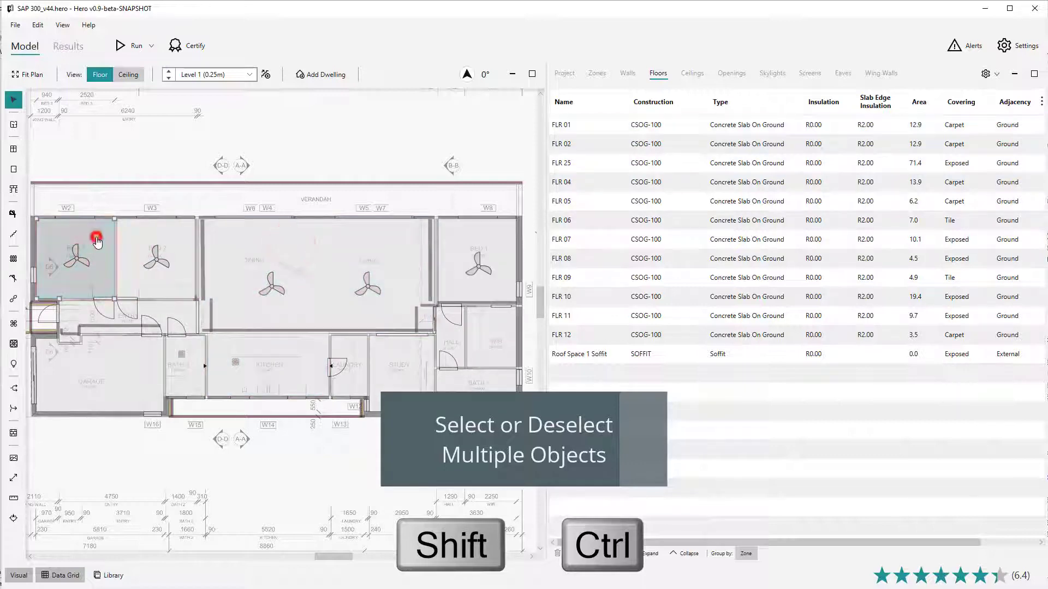
pyautogui.click(168, 241)
pyautogui.keyDown('ctrl'); pyautogui.click(274, 244); pyautogui.keyUp('ctrl')
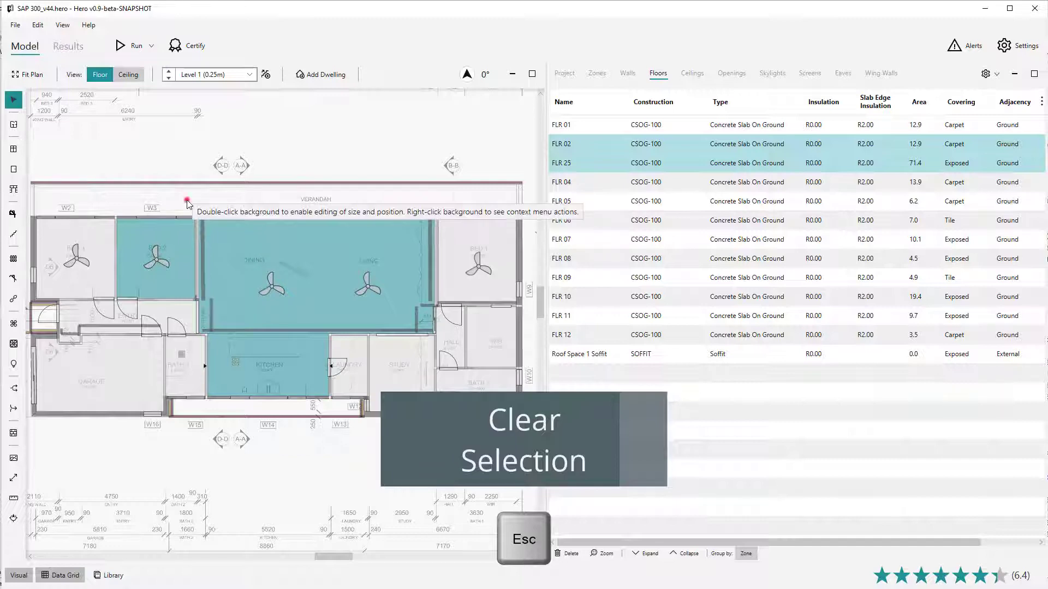
pyautogui.press('Escape')
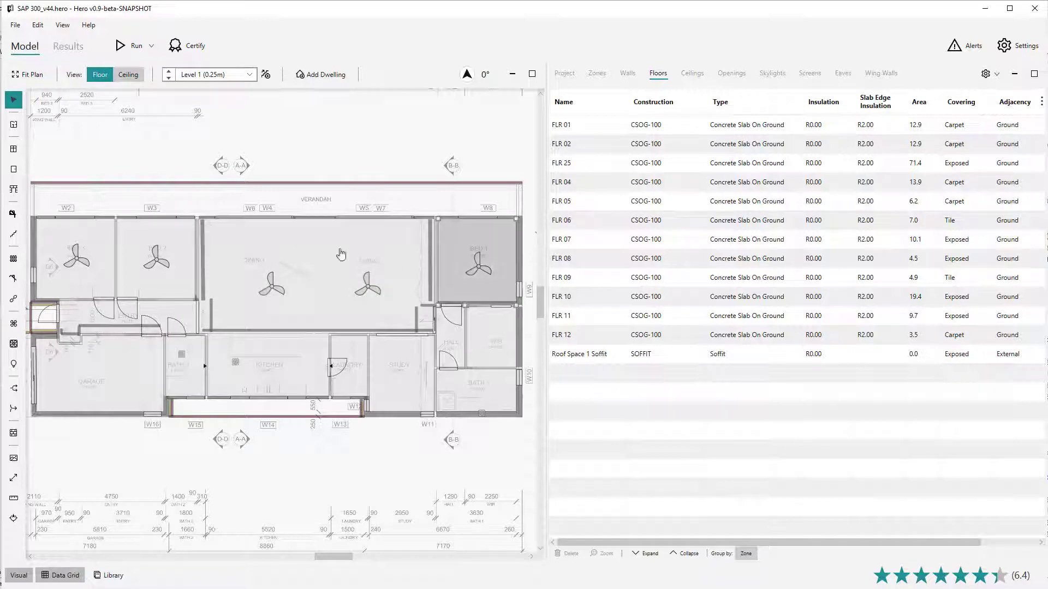
# Step: Box-select the living, Bed 1 and hall area from upper left to lower right, and clear the selection
pyautogui.scroll(-1, 263, 262)
pyautogui.scroll(3, 537, 259)
pyautogui.scroll(1, 499, 402)
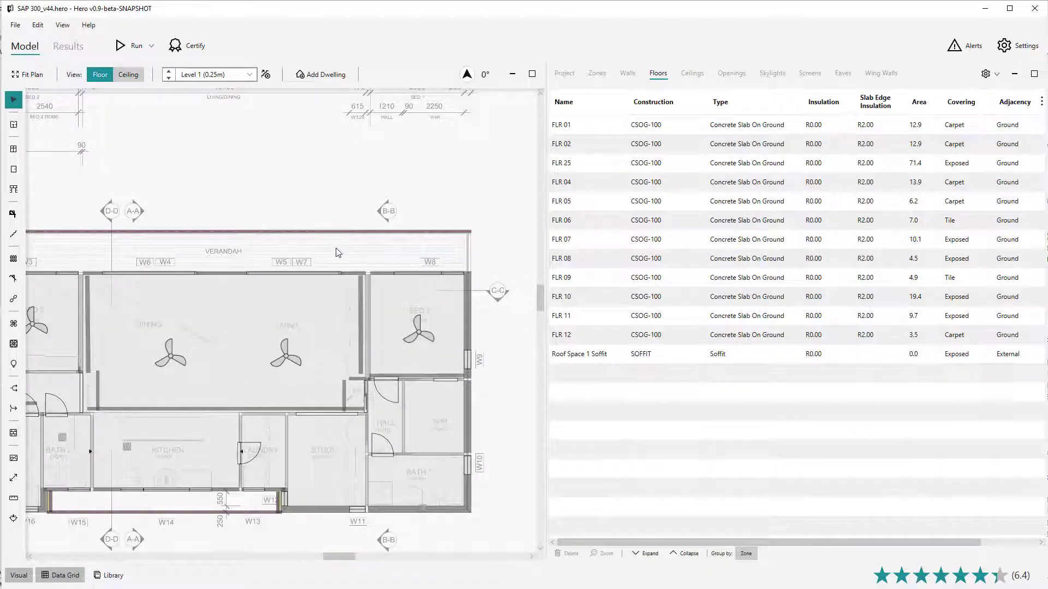
pyautogui.moveTo(335, 248); pyautogui.dragTo(509, 403)
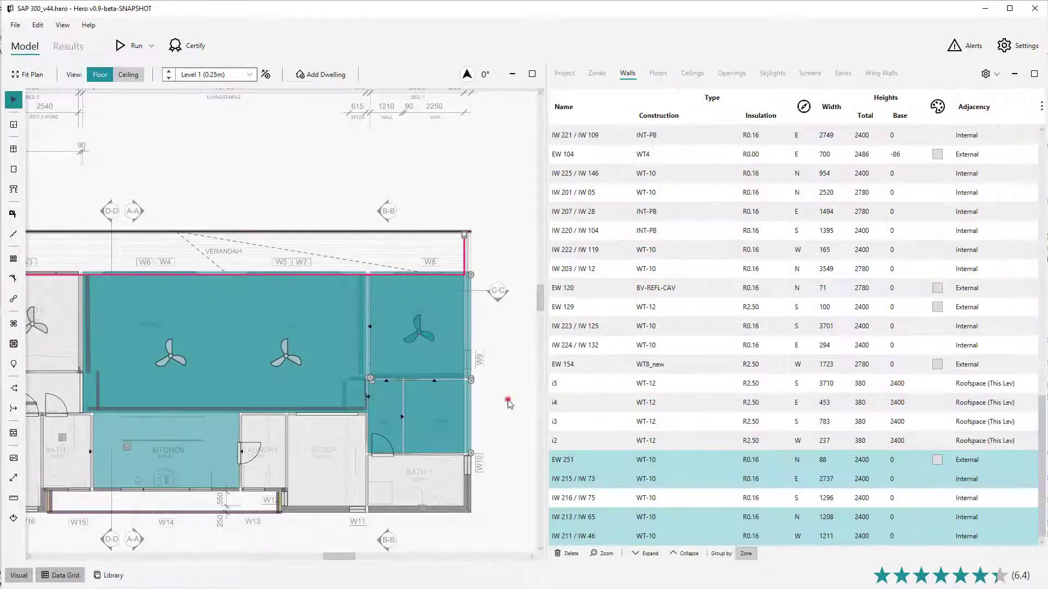
pyautogui.click(507, 403)
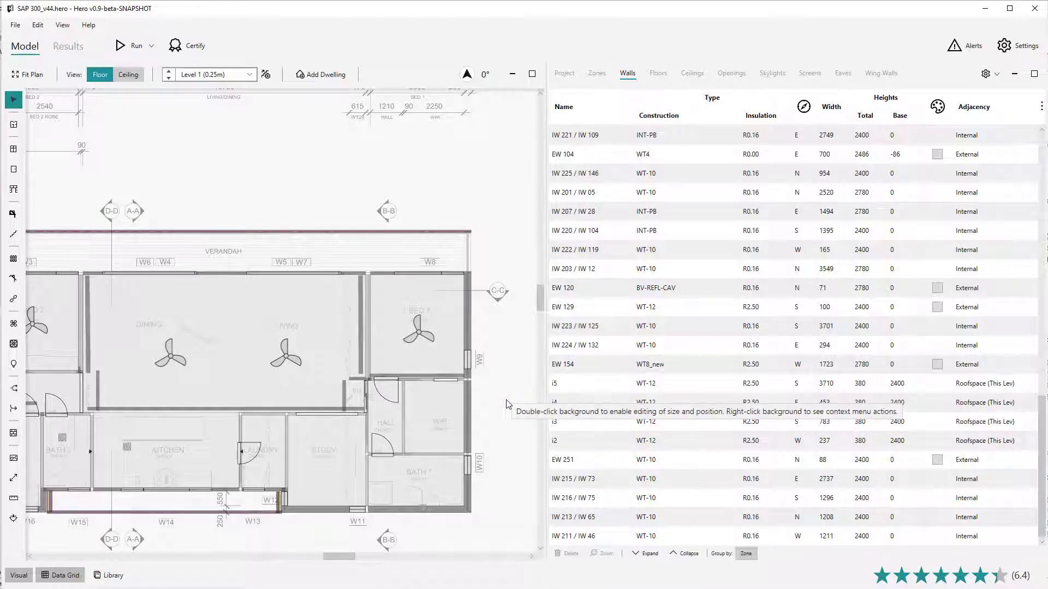
# Step: Drag a selection box from lower right to upper left around Bed 1, and clear the selection
pyautogui.moveTo(502, 392); pyautogui.dragTo(349, 245)
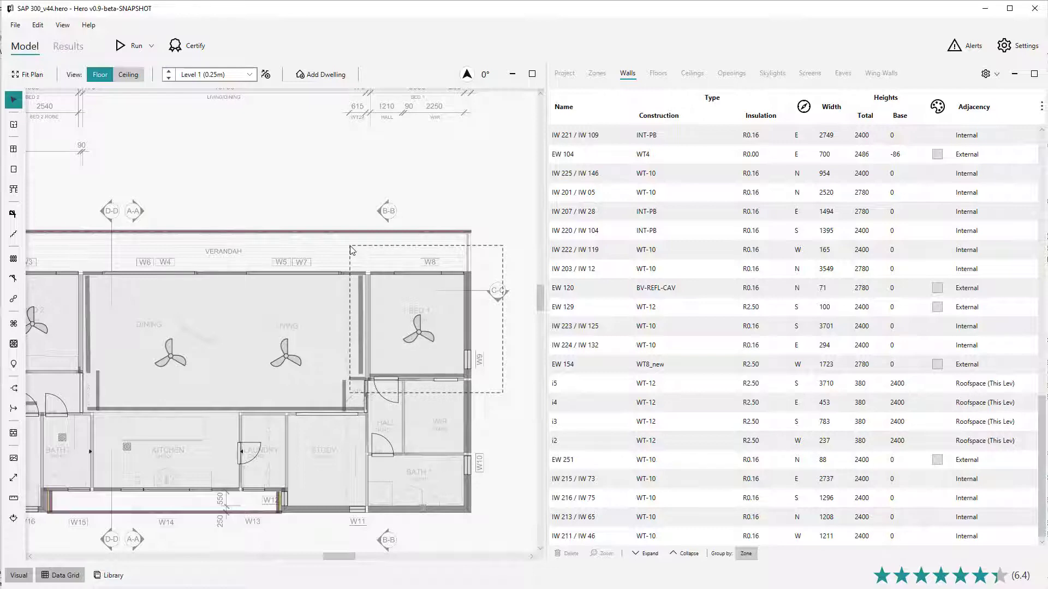
pyautogui.moveTo(351, 250); pyautogui.dragTo(352, 250)
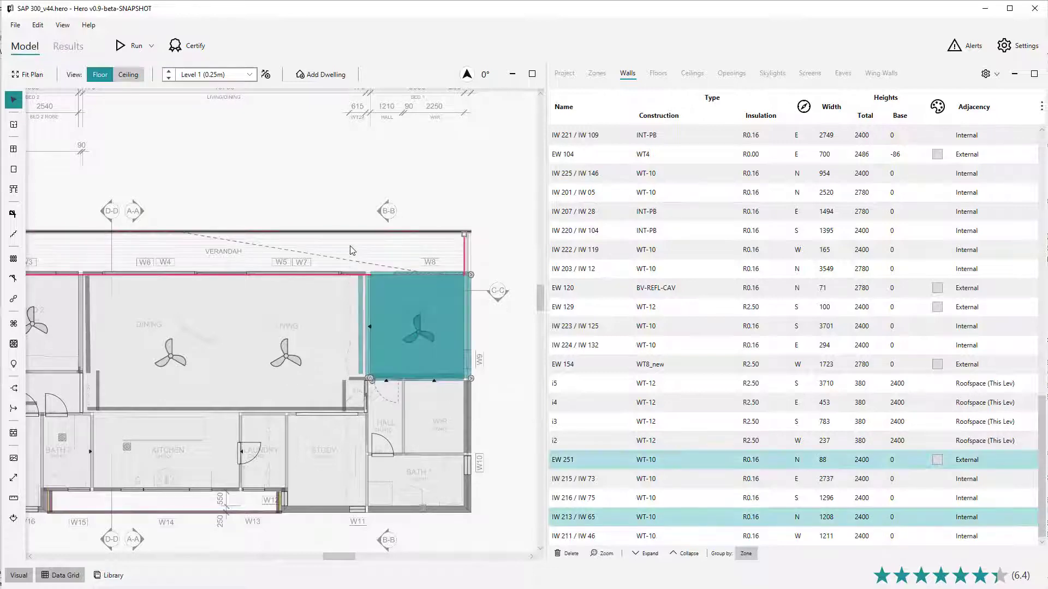
pyautogui.click(350, 249)
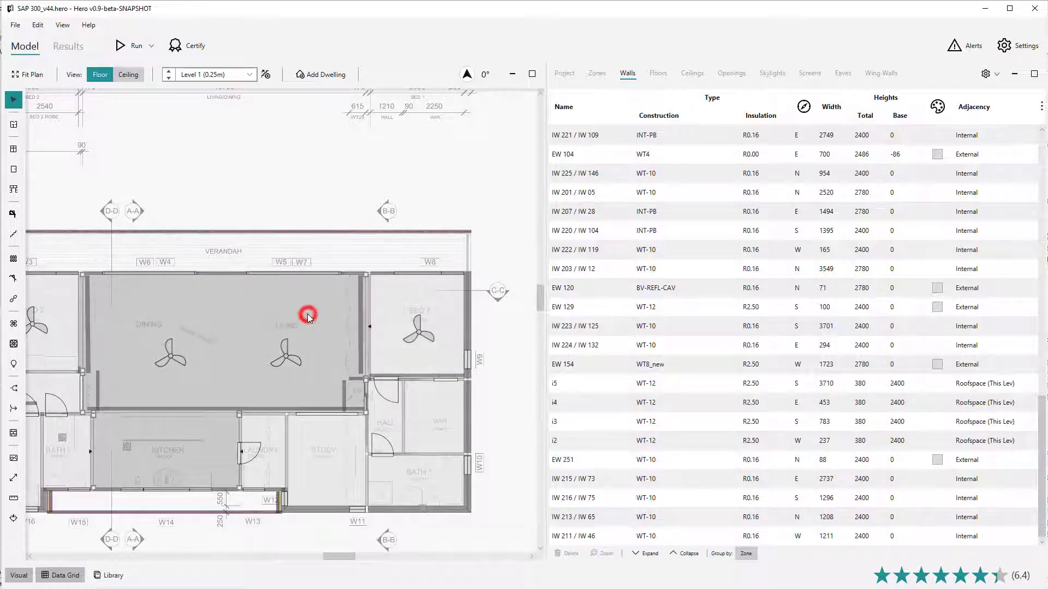
# Step: Zoom in on Bed 1 and select its floor, its east wall and its zone in turn, clearing each selection
pyautogui.click(397, 301)
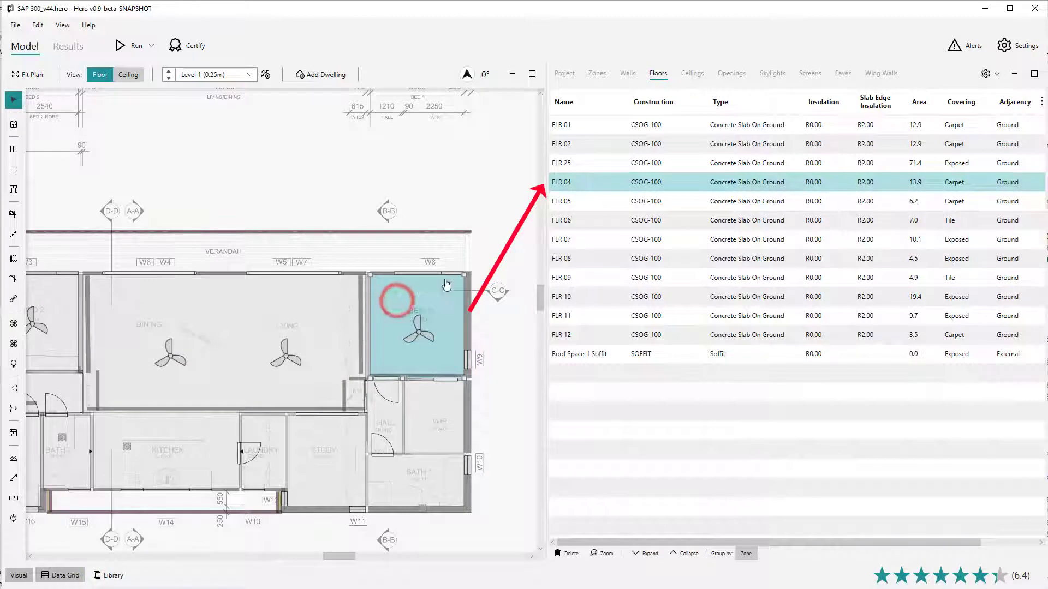
pyautogui.click(492, 239)
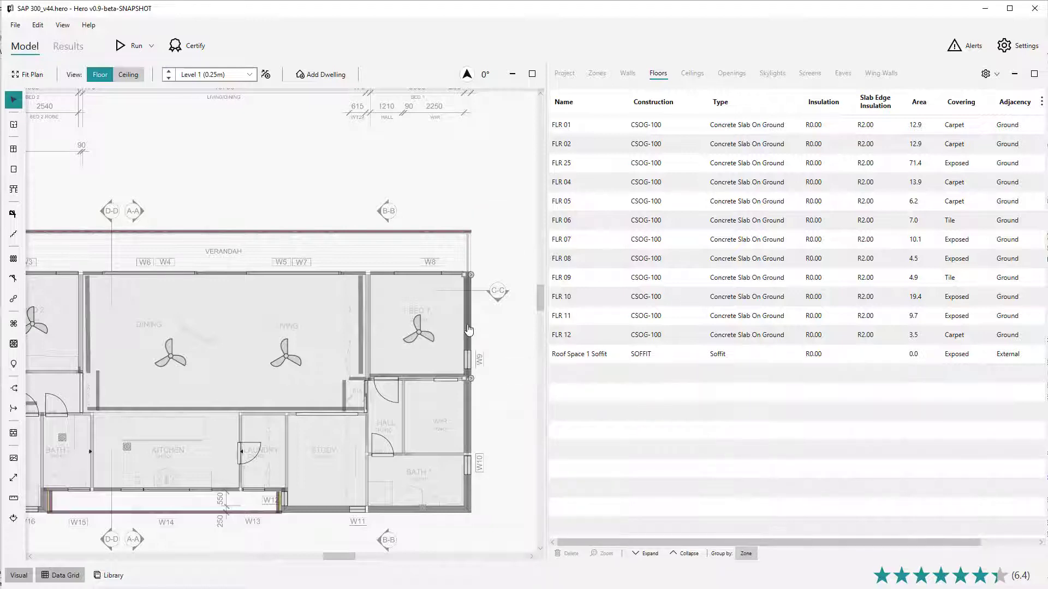
pyautogui.scroll(2, 468, 330)
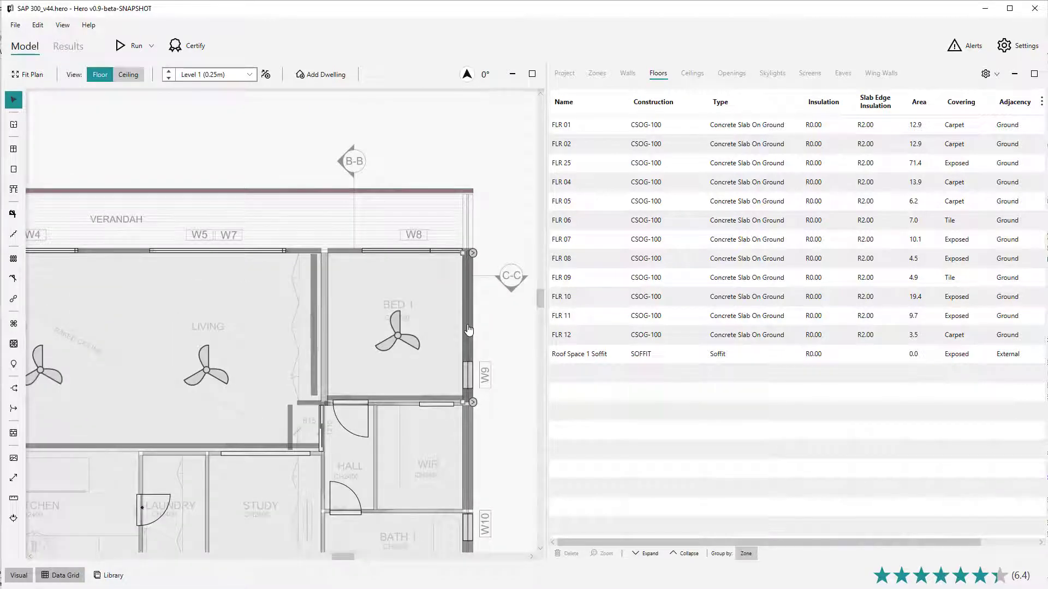
pyautogui.click(468, 330)
pyautogui.scroll(2, 466, 333)
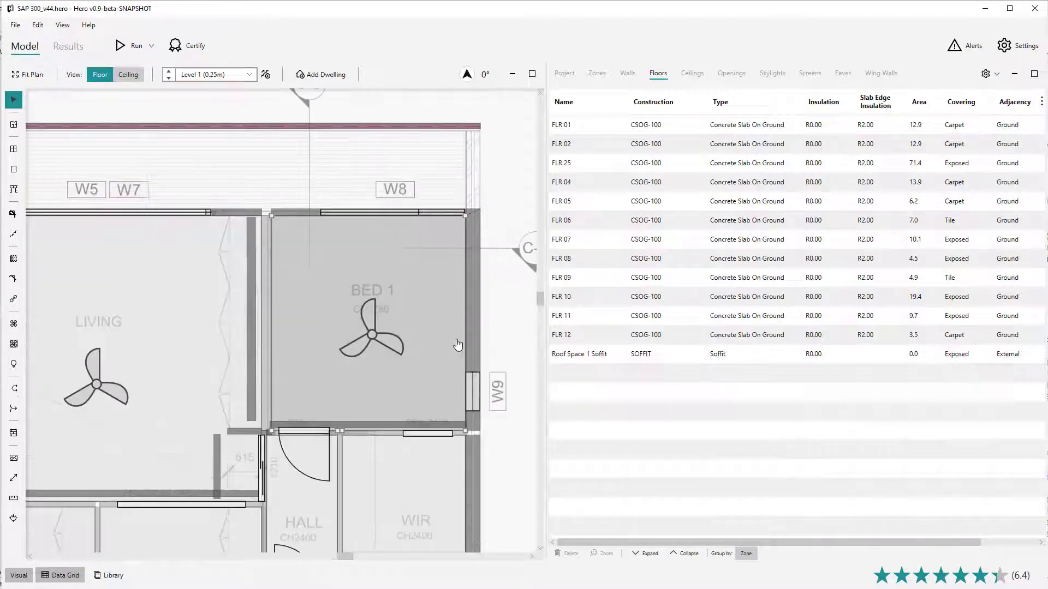
pyautogui.click(472, 331)
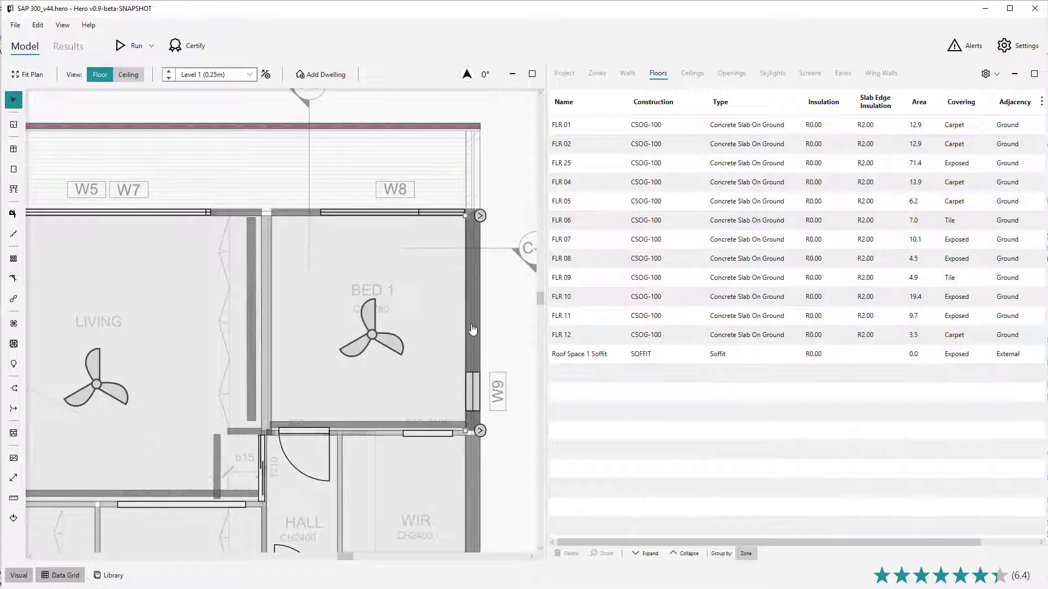
pyautogui.click(472, 327)
pyautogui.click(471, 324)
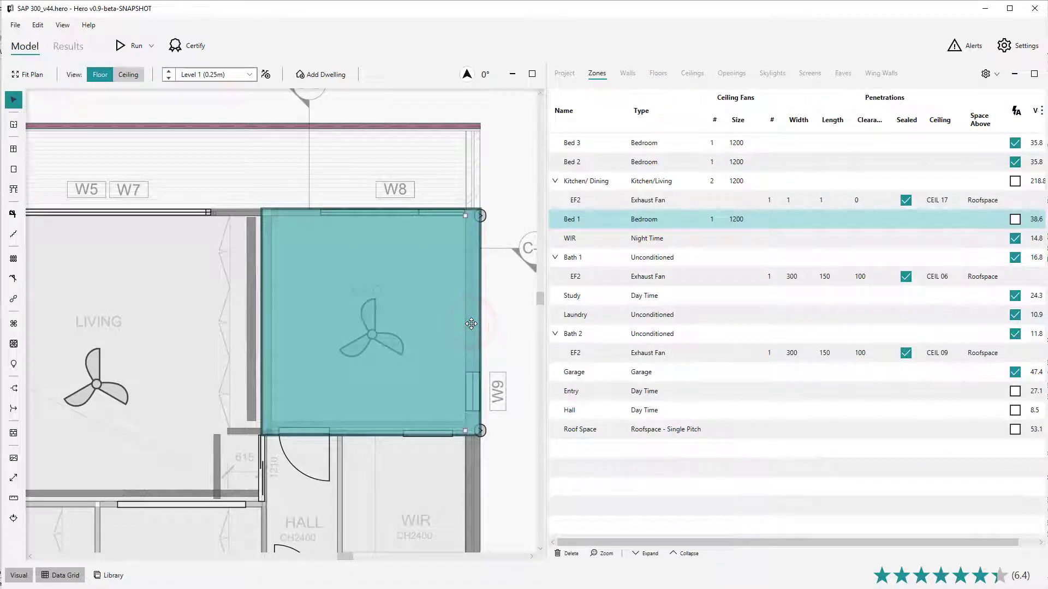
pyautogui.click(484, 319)
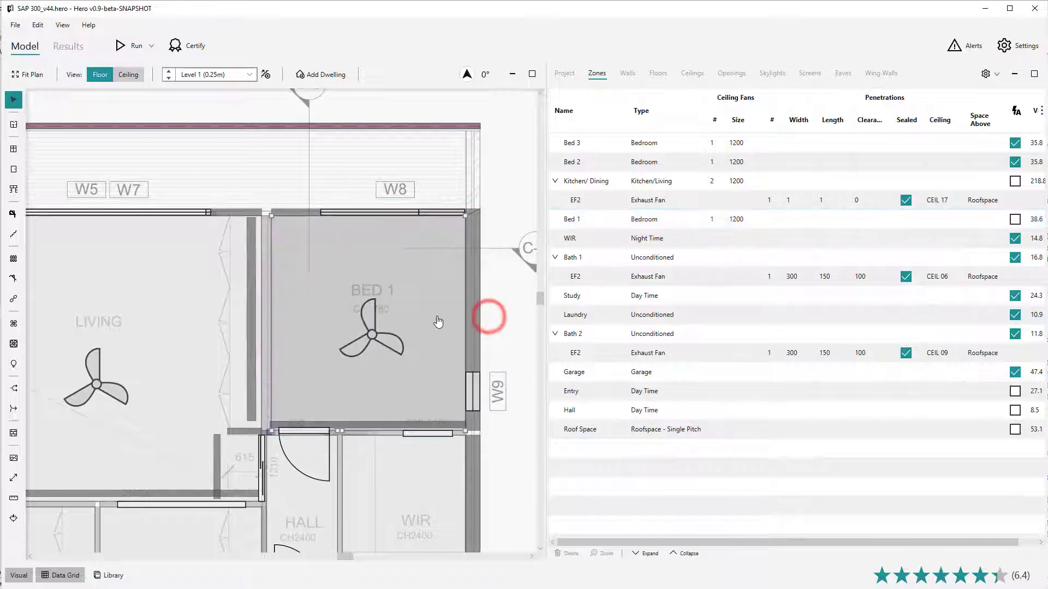
# Step: Select Bed 1's parent zone from its east wall and clear the selection
pyautogui.rightClick(472, 314)
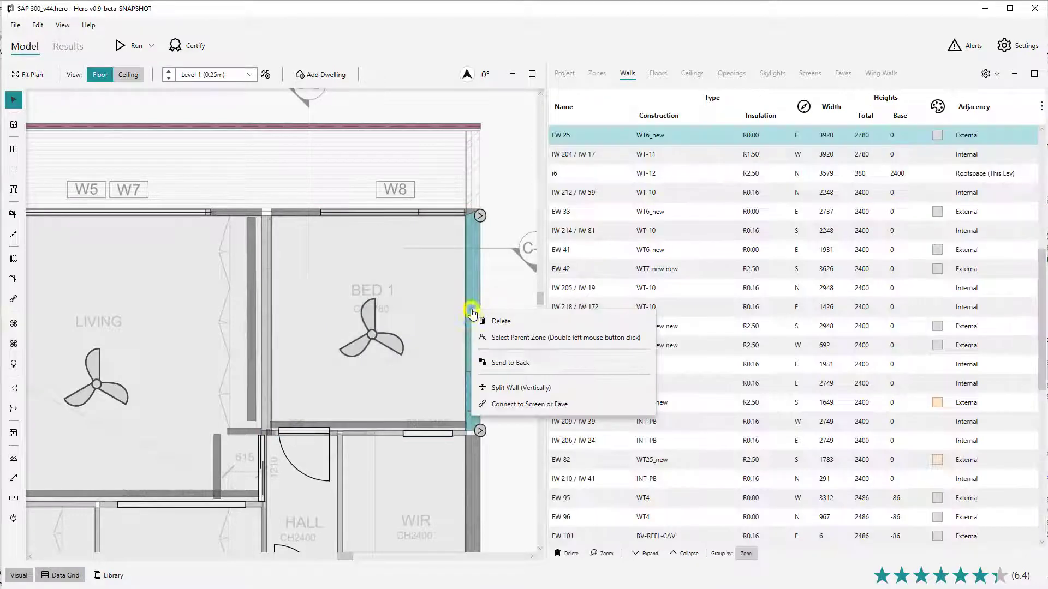
pyautogui.click(526, 339)
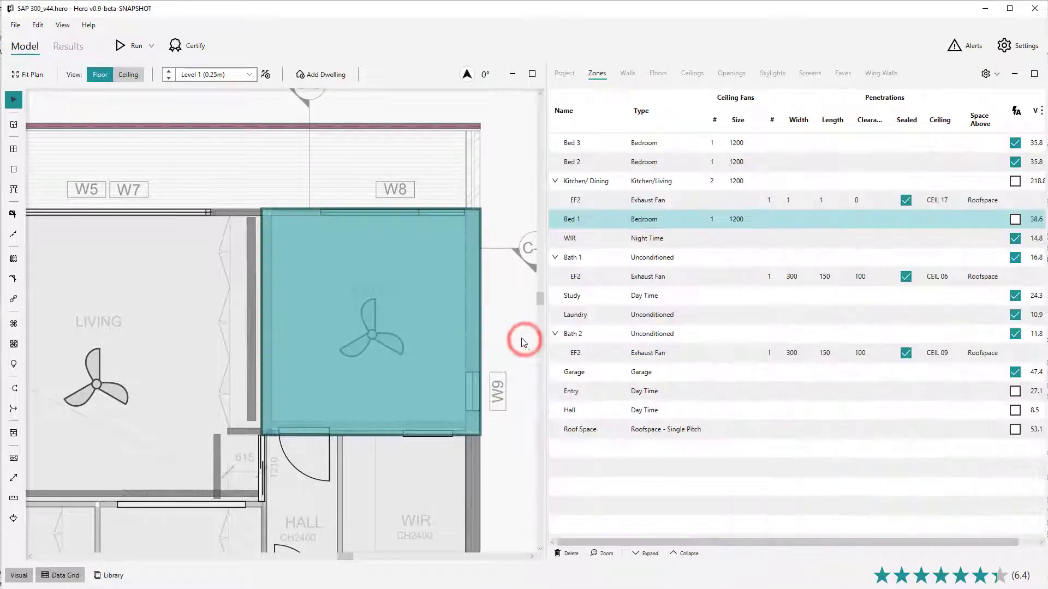
pyautogui.click(509, 329)
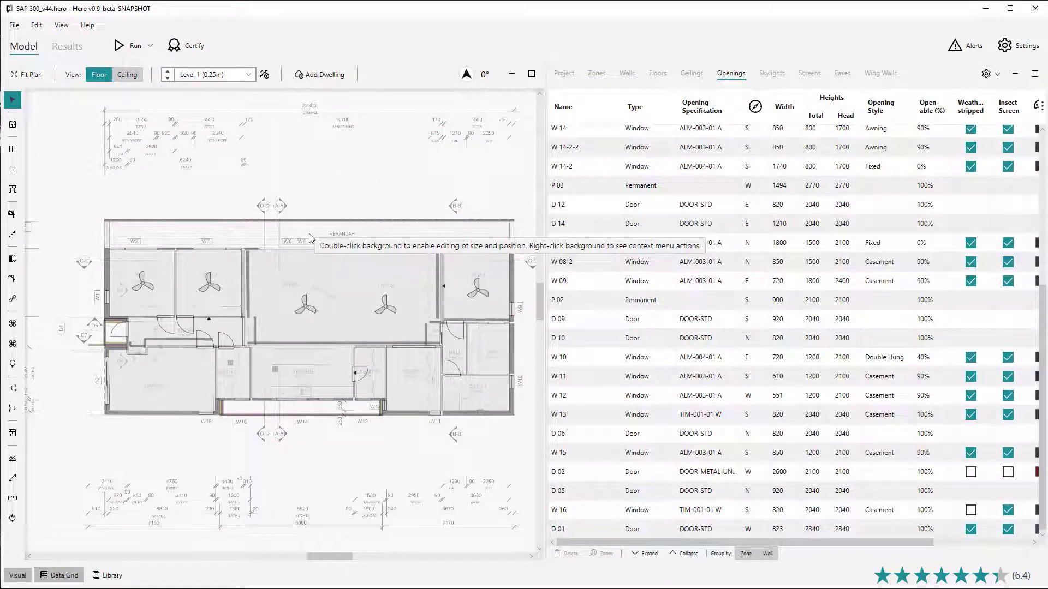
# Step: Zoom out and enable editing of the background plan's size and position, then leave that editing mode
pyautogui.scroll(-3, 309, 235)
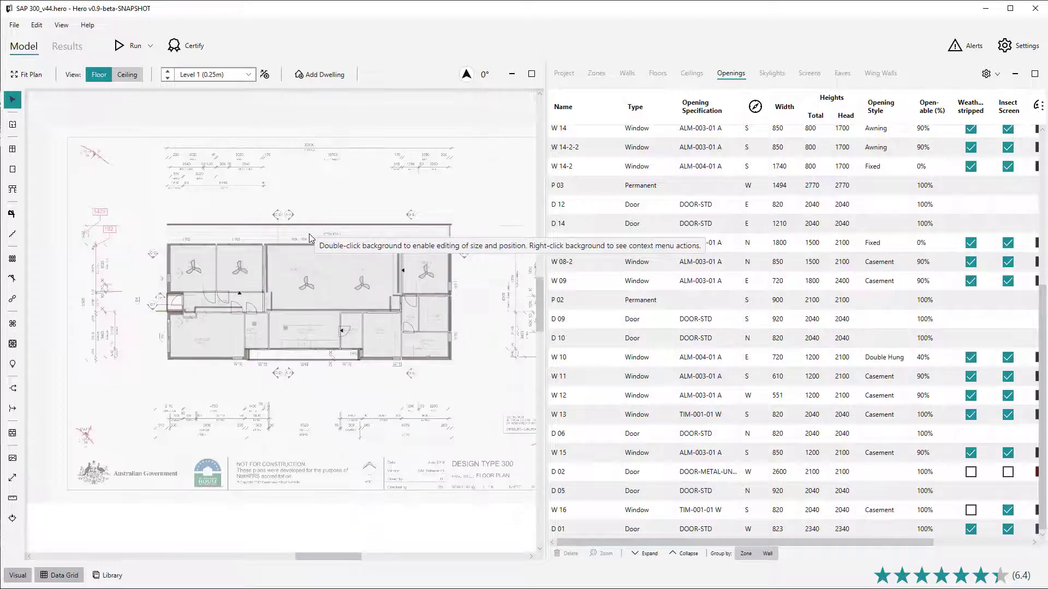
pyautogui.doubleClick(309, 233)
pyautogui.click(309, 234)
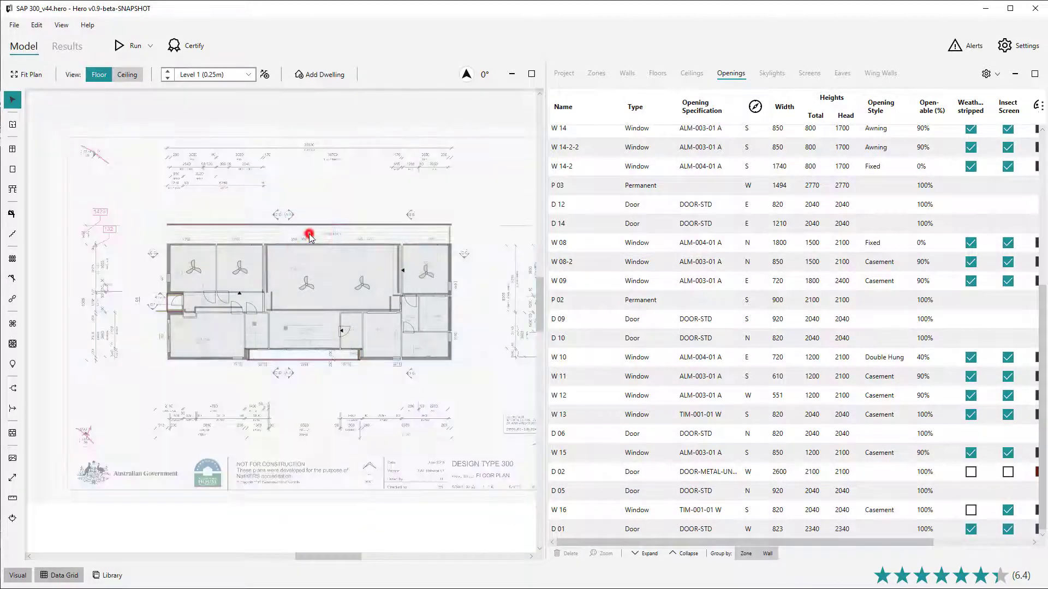
pyautogui.click(309, 233)
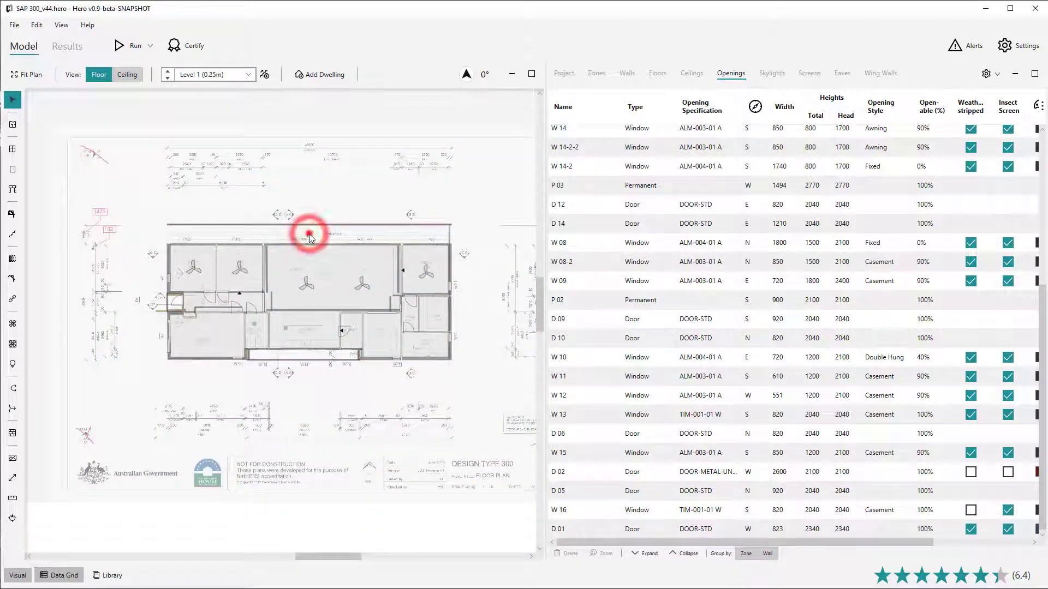
pyautogui.doubleClick(311, 173)
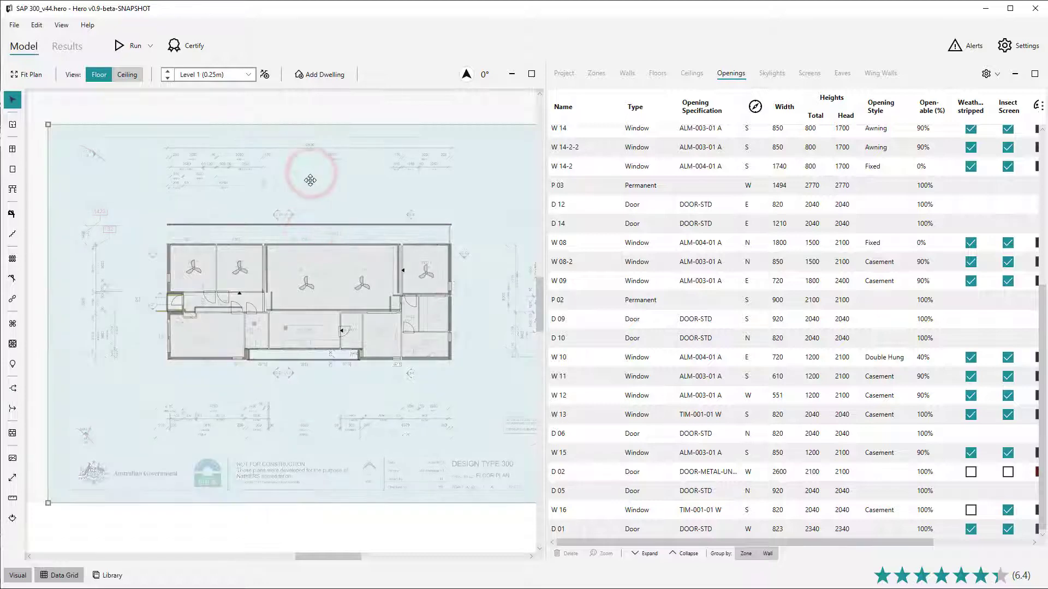
pyautogui.rightClick(308, 175)
pyautogui.moveTo(355, 191)
pyautogui.click(421, 216)
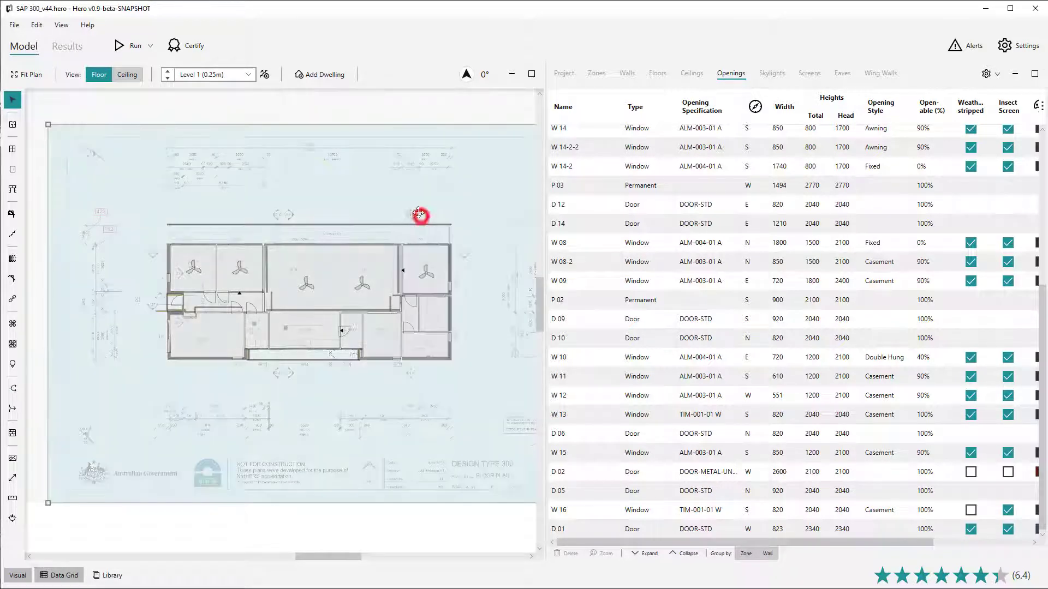
pyautogui.click(416, 208)
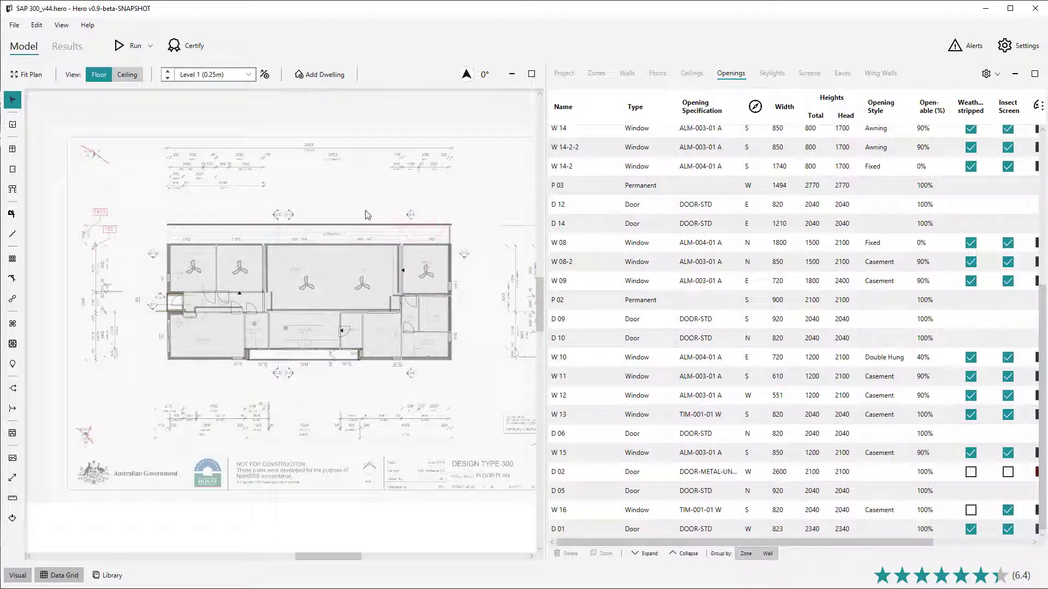
# Step: Zoom in on the W14 window and select the fixed window W 14-2, then clear the selection
pyautogui.scroll(5, 235, 295)
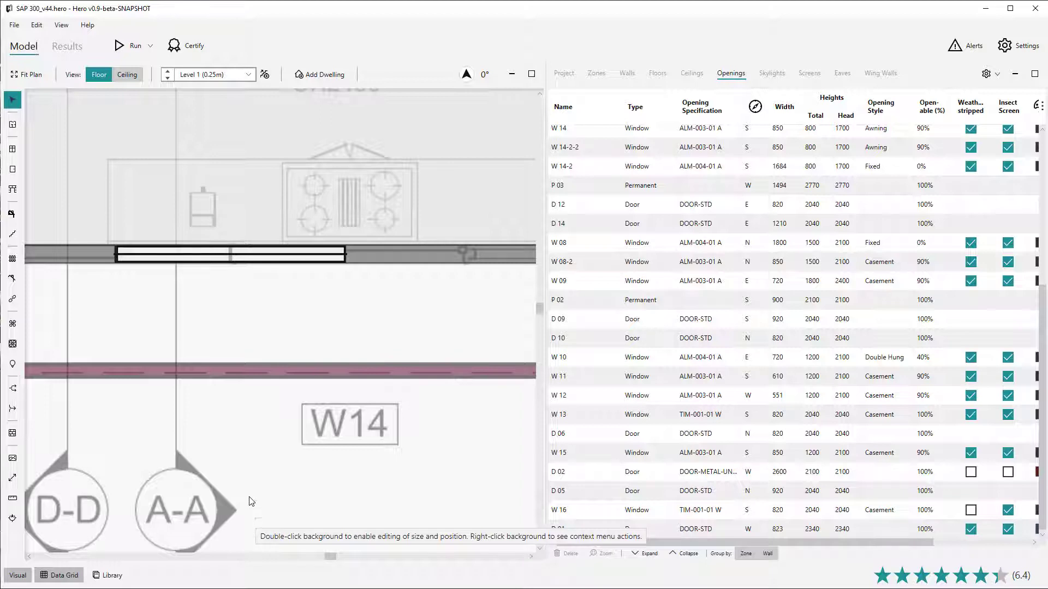
pyautogui.click(260, 261)
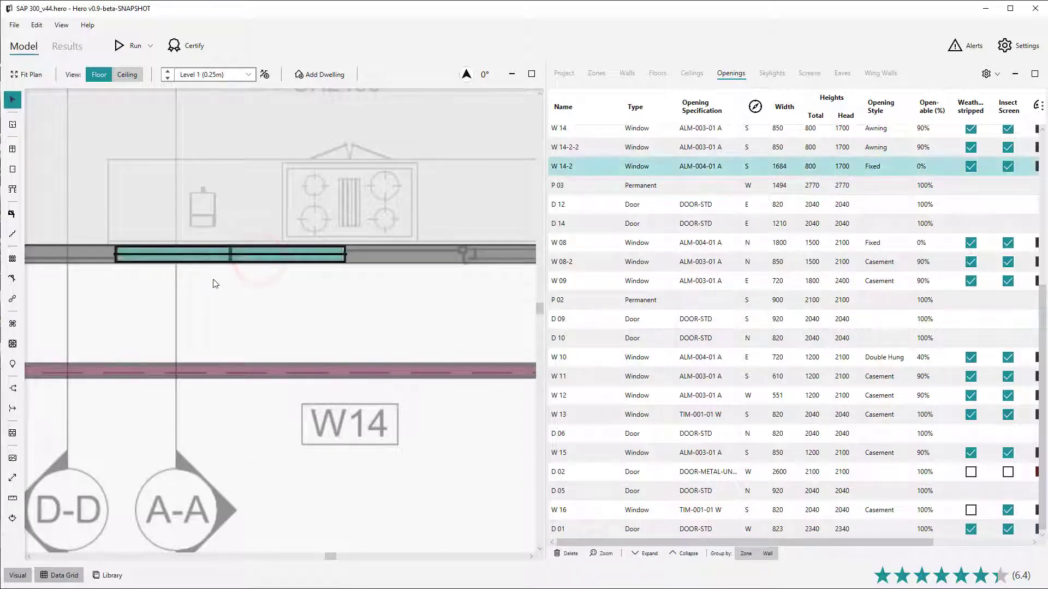
pyautogui.click(210, 285)
# Step: Send window W 14-2 to back and select the awning window W 14 beneath it
pyautogui.click(218, 257)
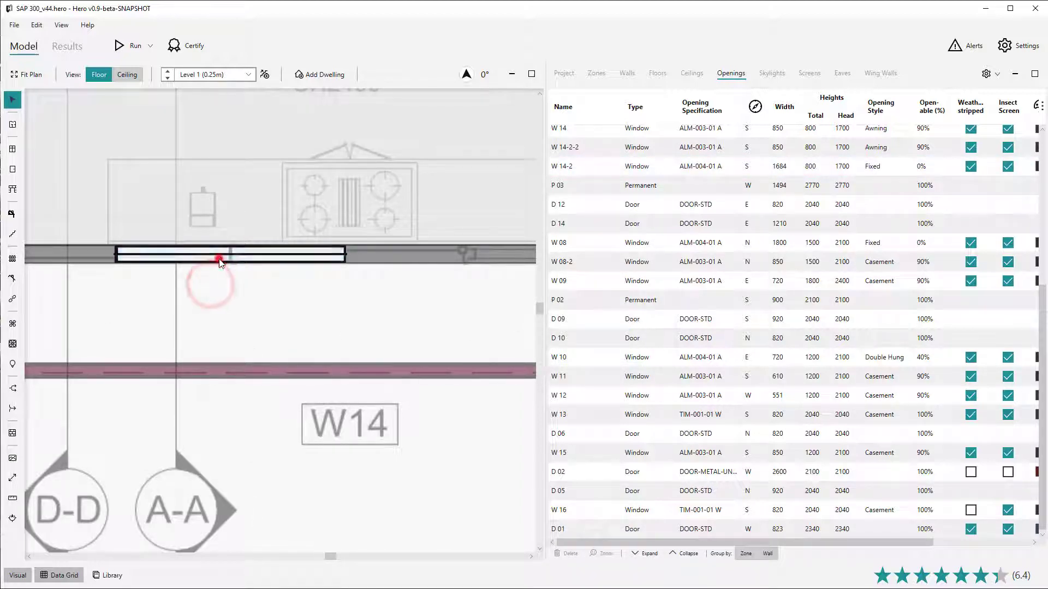
pyautogui.rightClick(219, 258)
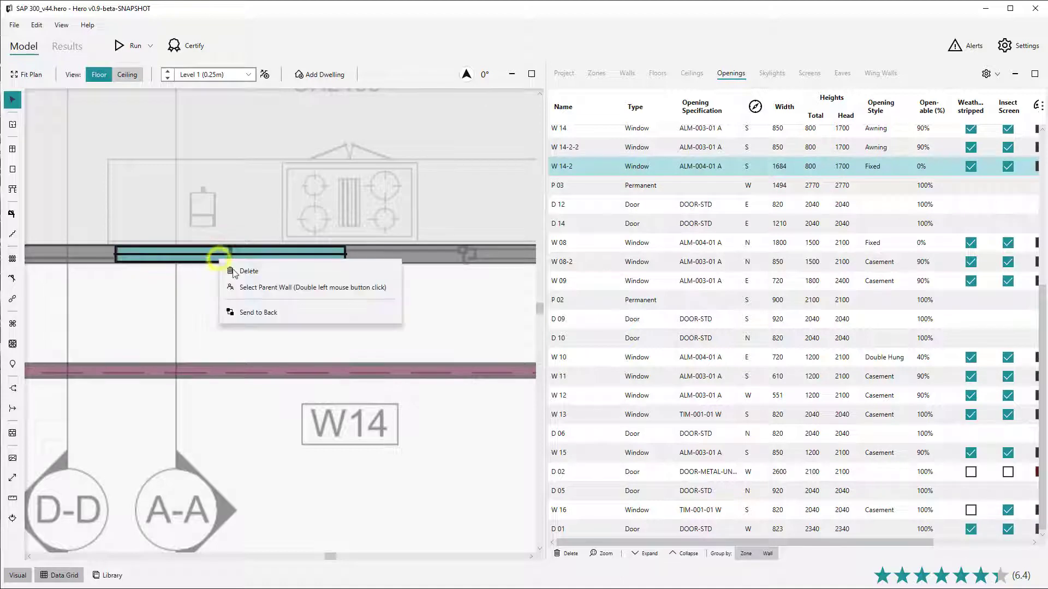
pyautogui.click(246, 310)
pyautogui.click(201, 261)
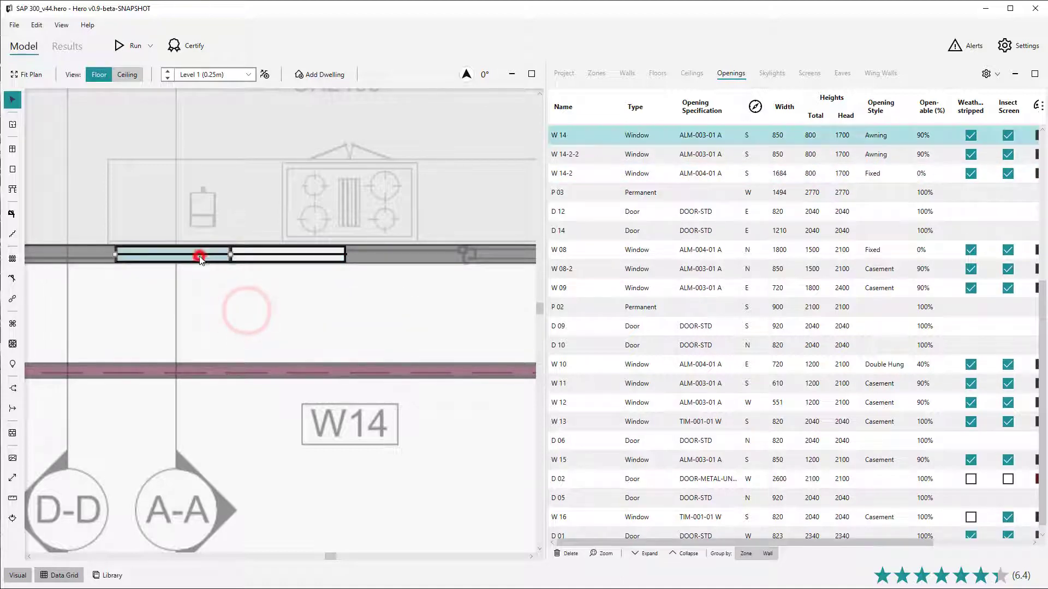
# Step: Send the right-hand awning window W 14-2-2 to back and clear the selection
pyautogui.click(269, 258)
pyautogui.rightClick(269, 258)
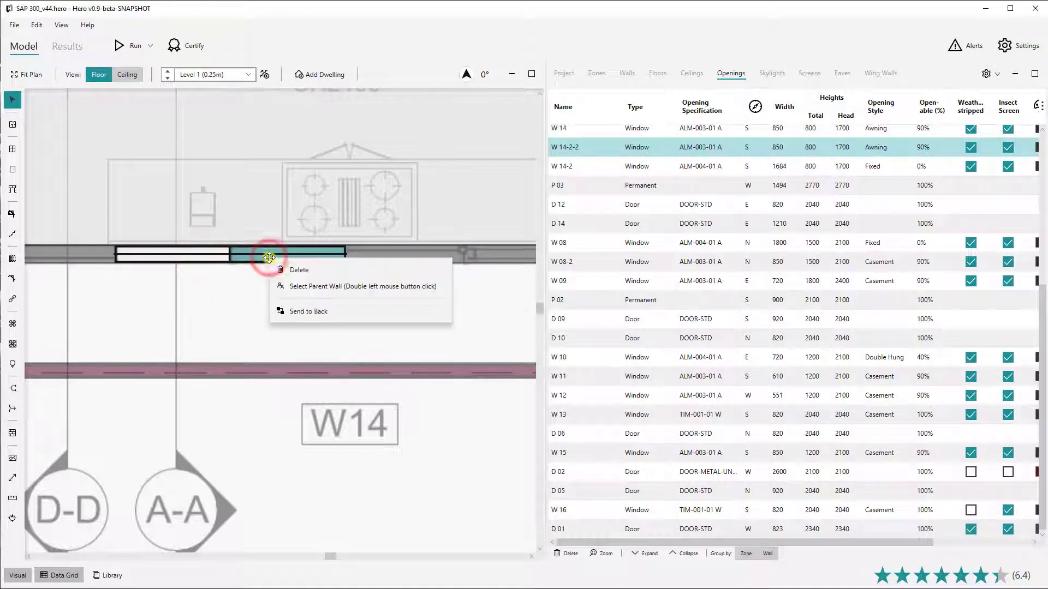
pyautogui.click(293, 310)
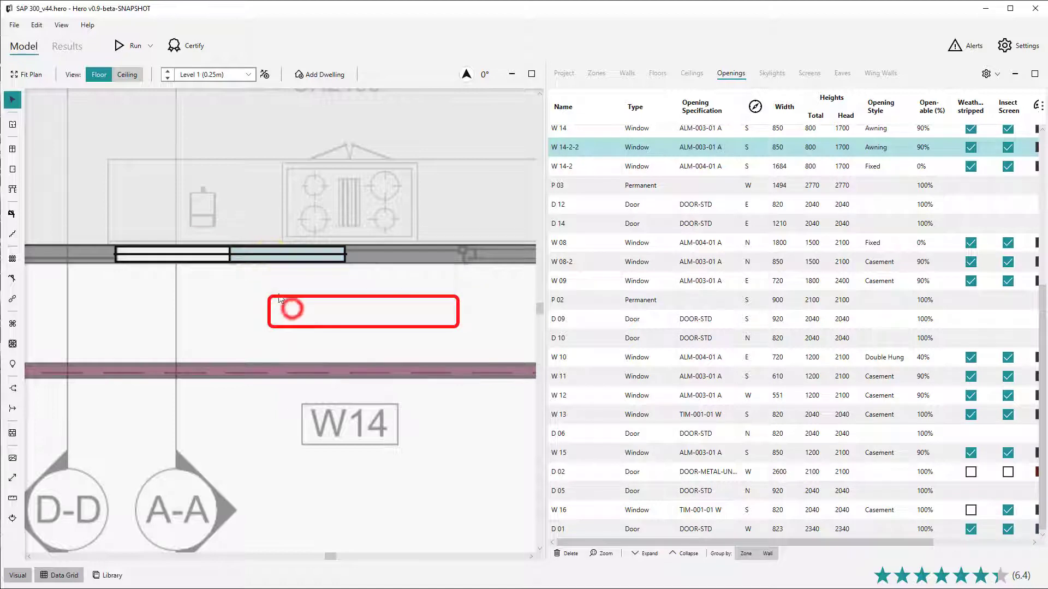
pyautogui.click(273, 258)
pyautogui.click(268, 275)
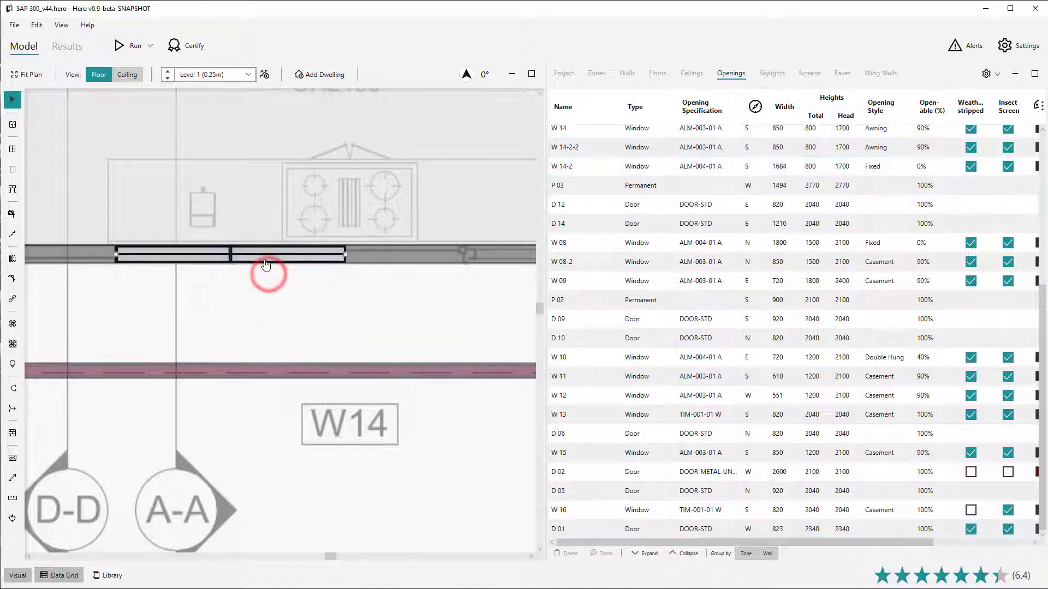
# Step: Send the overlapping window at that spot to back again and select the stacked windows in turn
pyautogui.click(264, 259)
pyautogui.rightClick(264, 260)
pyautogui.click(292, 313)
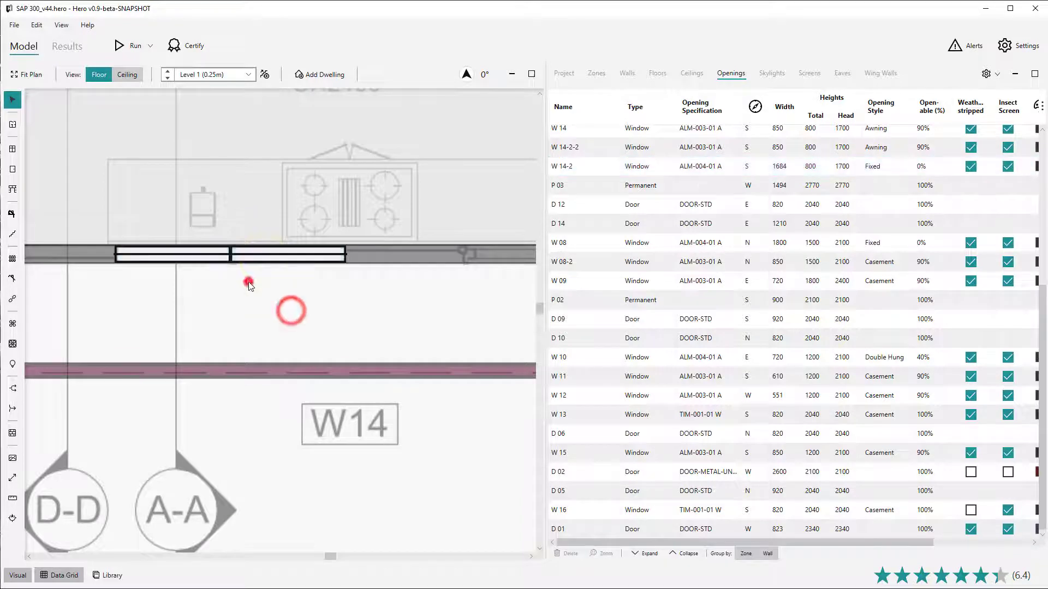
pyautogui.click(250, 257)
pyautogui.click(198, 256)
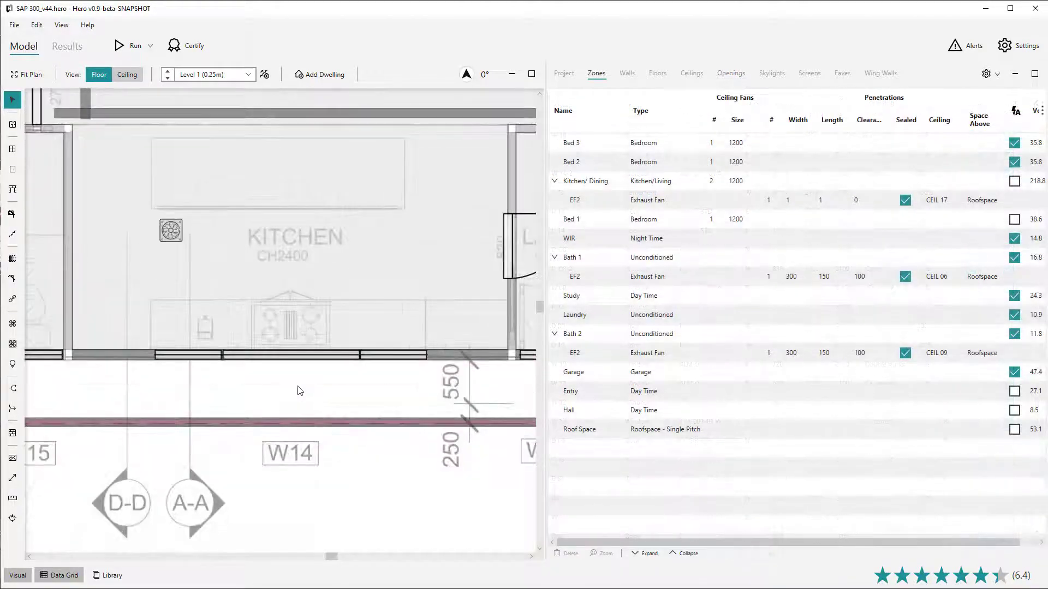
# Step: Select window W 14-2-2 under the kitchen and delete it
pyautogui.click(319, 355)
pyautogui.keyDown('ctrl'); pyautogui.click(378, 359); pyautogui.keyUp('ctrl')
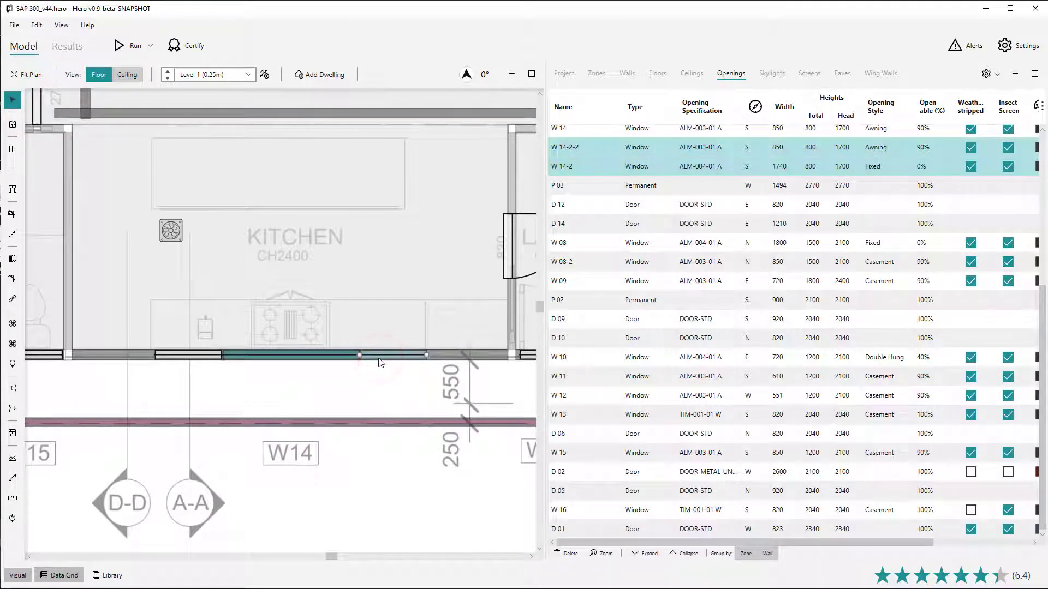
pyautogui.press('Delete')
pyautogui.click(378, 385)
pyautogui.click(381, 356)
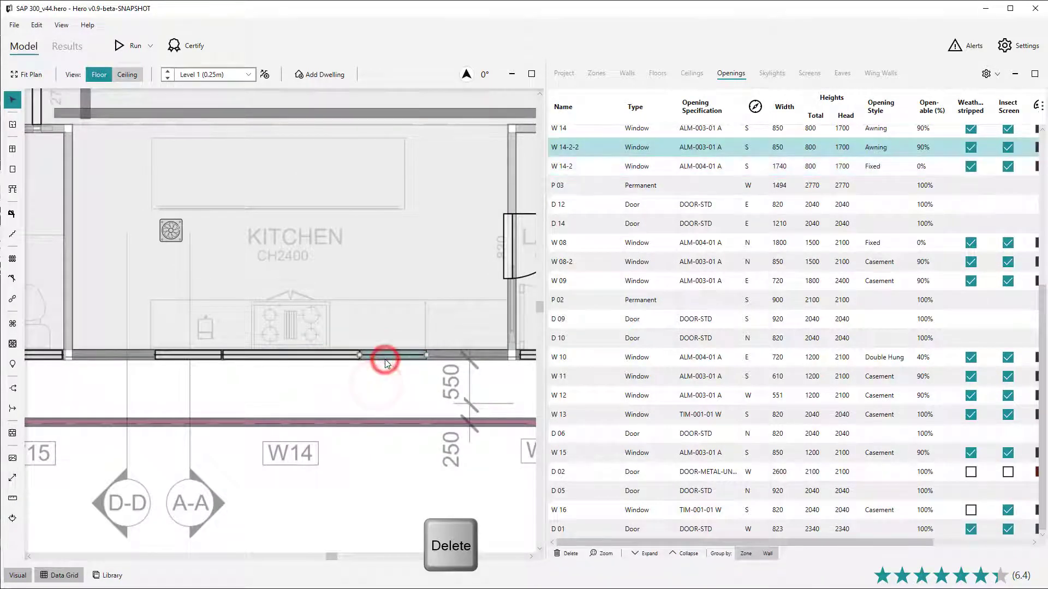
pyautogui.press('Delete')
# Step: Select window W 14-2 and delete it
pyautogui.click(339, 356)
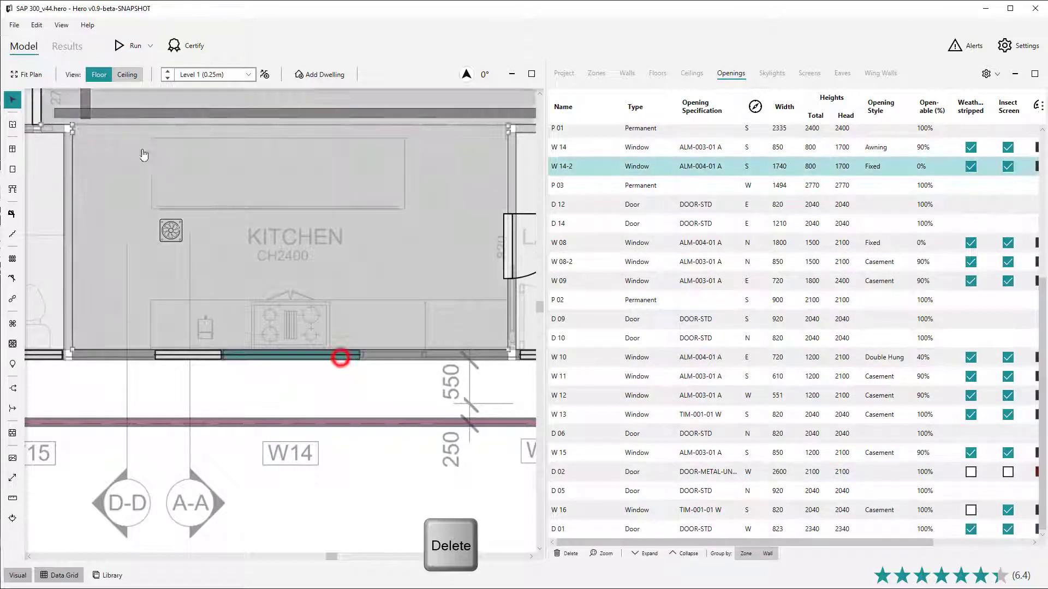
pyautogui.click(36, 25)
pyautogui.click(50, 46)
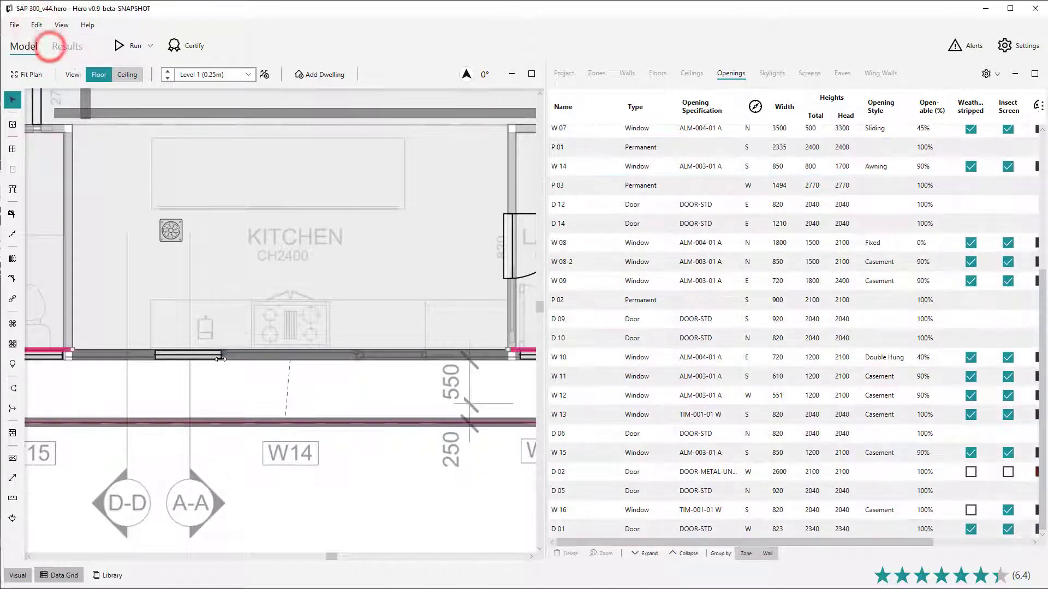
# Step: Delete the remaining W 14 window on the kitchen's south wall
pyautogui.click(208, 354)
pyautogui.rightClick(208, 355)
pyautogui.click(237, 367)
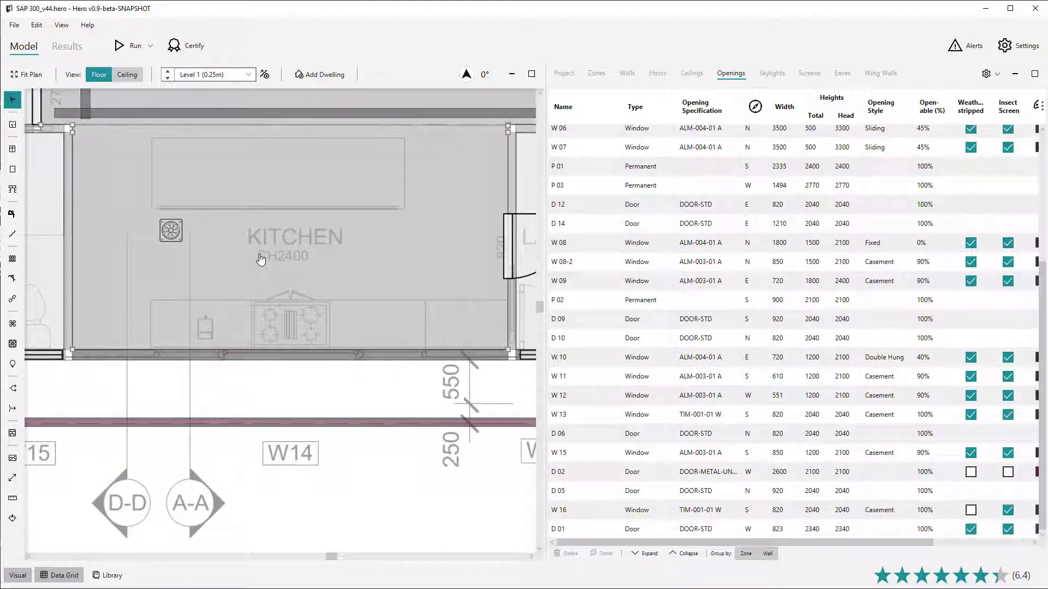
pyautogui.press('Delete')
# Step: Select the kitchen floor and clear the selection
pyautogui.click(260, 254)
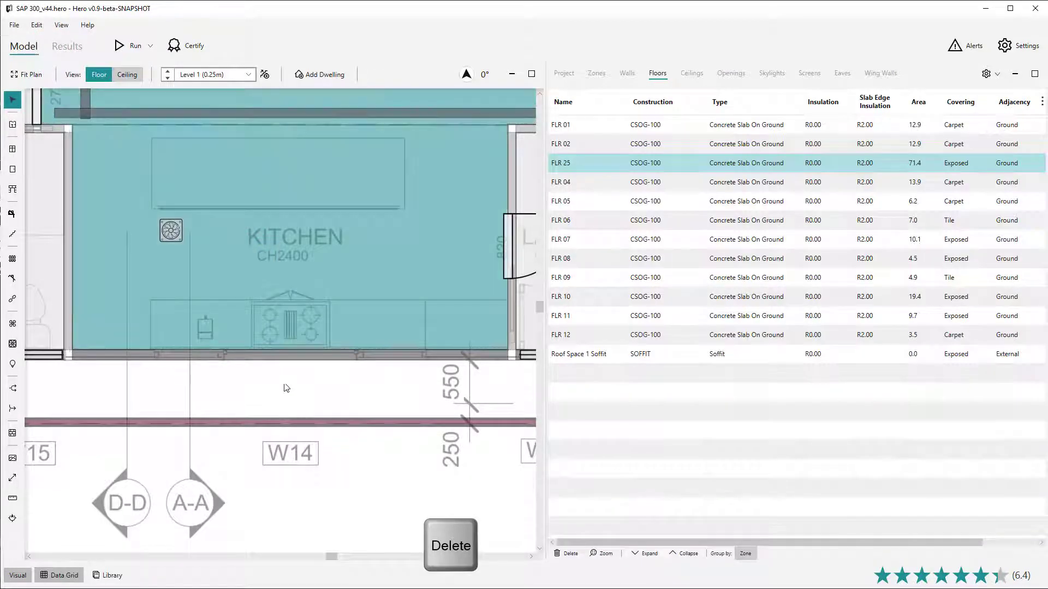
pyautogui.click(285, 387)
# Step: Zoom out, select the Laundry zone and delete it
pyautogui.scroll(-3, 286, 387)
pyautogui.click(370, 330)
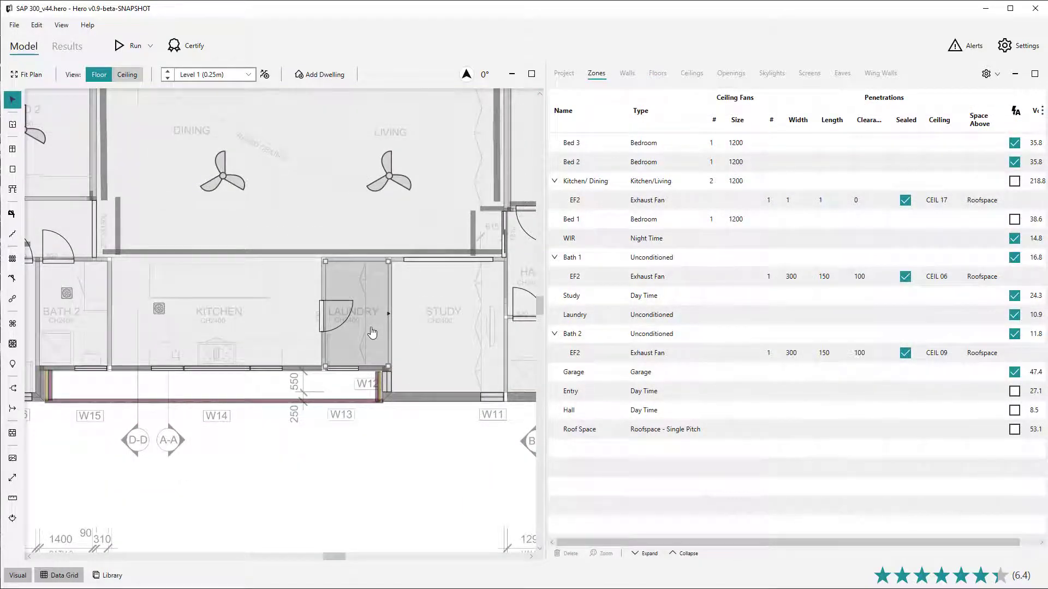
pyautogui.click(369, 329)
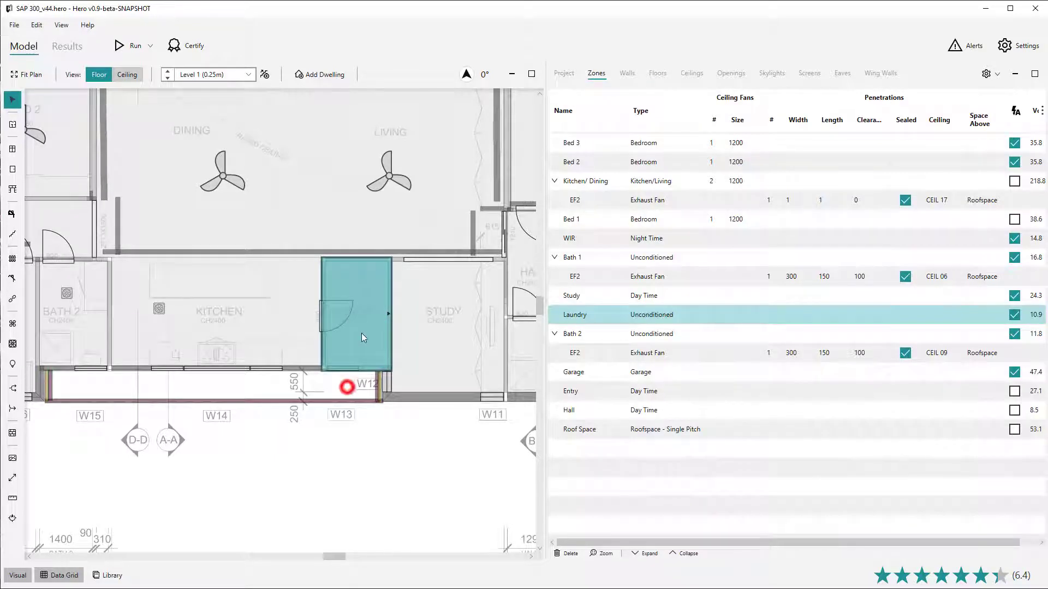
pyautogui.click(365, 322)
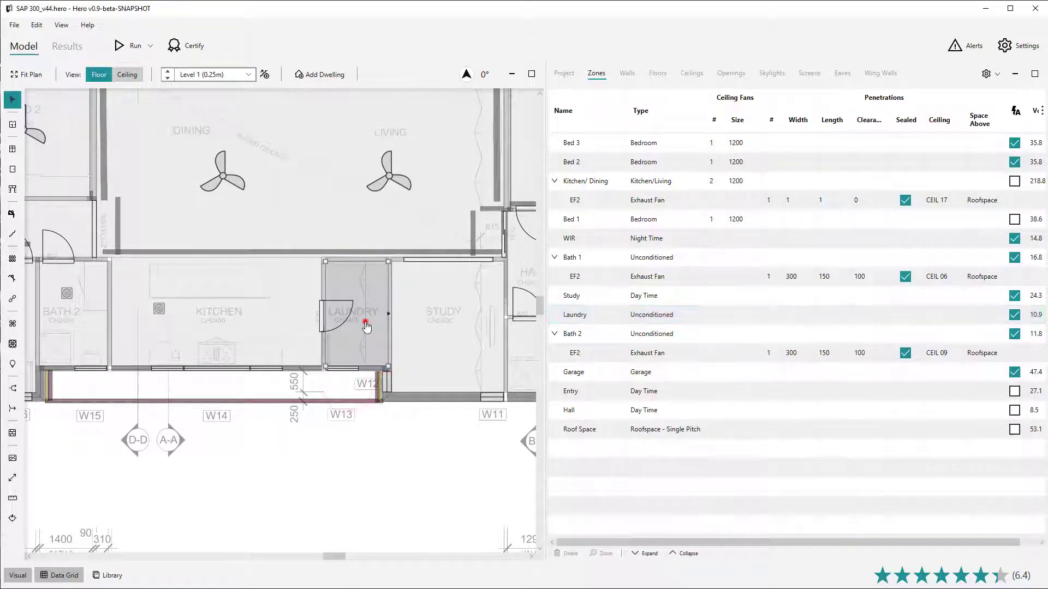
pyautogui.click(365, 324)
pyautogui.press('Delete')
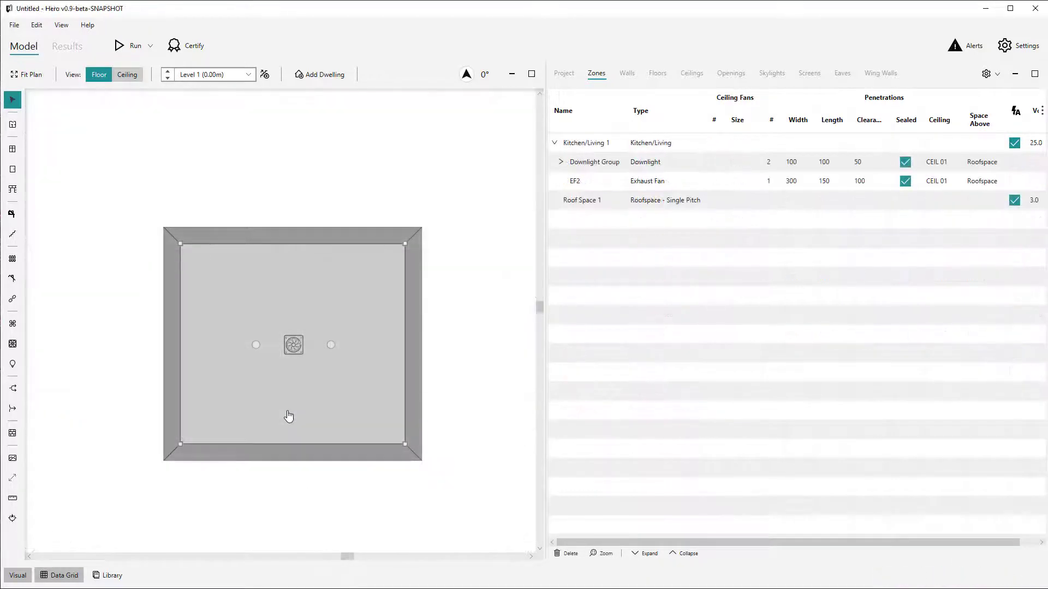
# Step: In a single-room model, reposition the exhaust fan and one downlight within the room
pyautogui.click(293, 345)
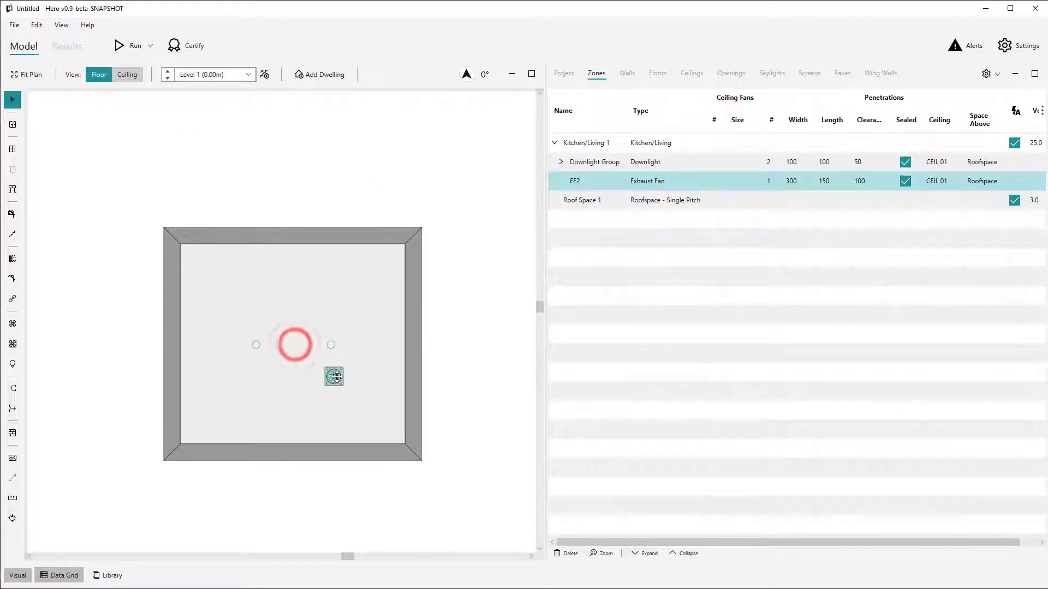
pyautogui.click(331, 345)
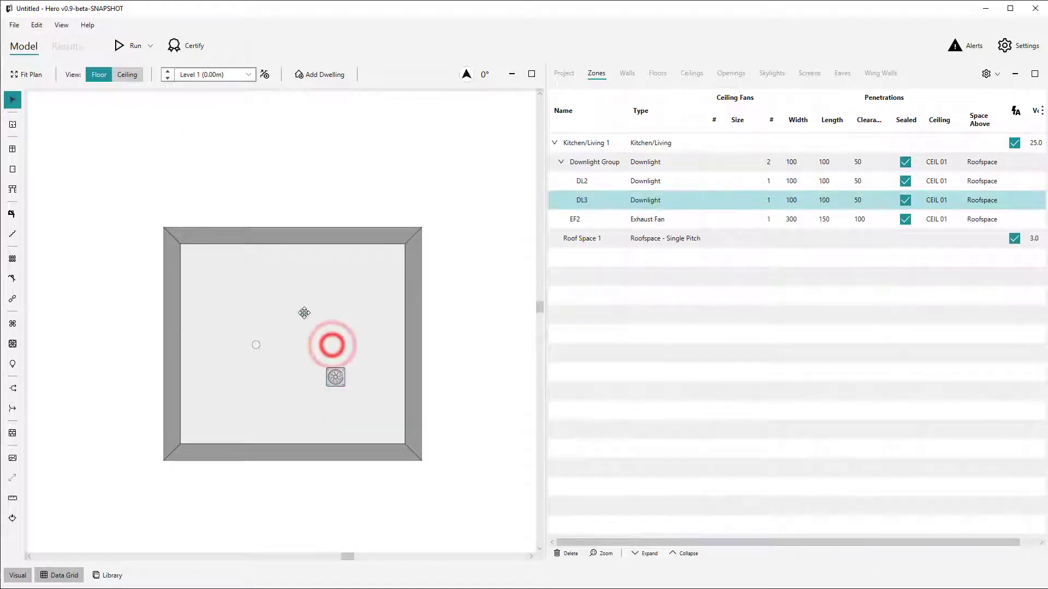
# Step: Select the east wall and drag it and the north-east corner slightly to reshape the room
pyautogui.click(414, 296)
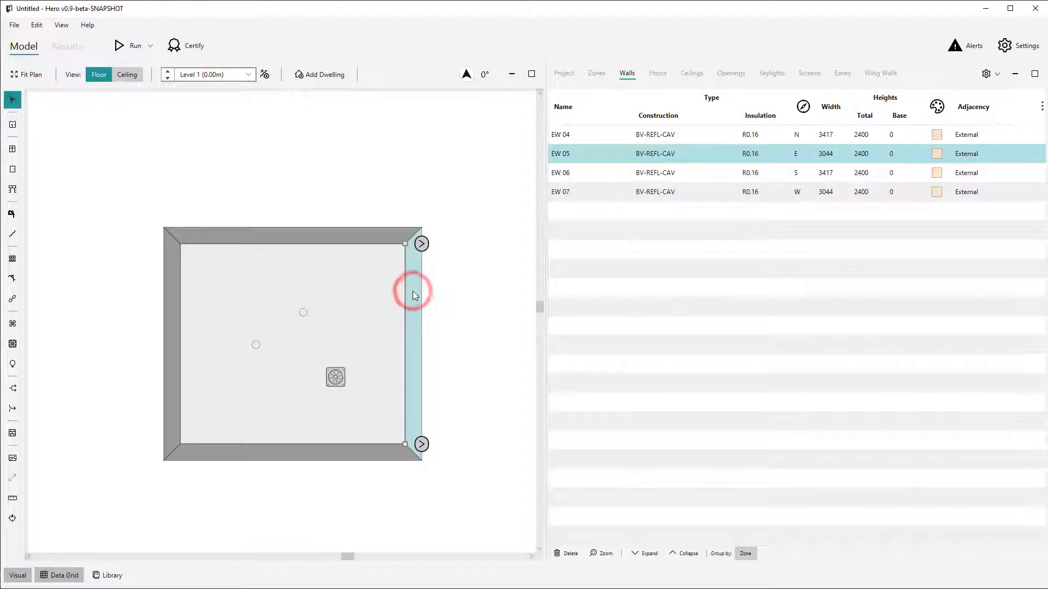
pyautogui.moveTo(413, 292)
pyautogui.mouseDown()
pyautogui.moveTo(435, 298)
pyautogui.moveTo(424, 271)
pyautogui.moveTo(416, 299)
pyautogui.mouseUp()
pyautogui.click(441, 274)
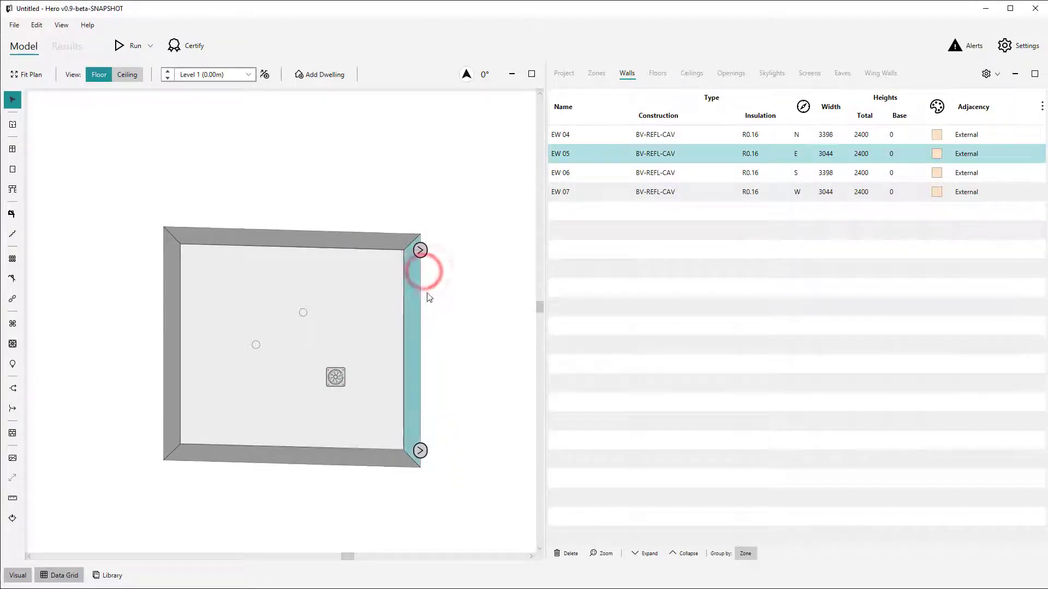
pyautogui.click(429, 295)
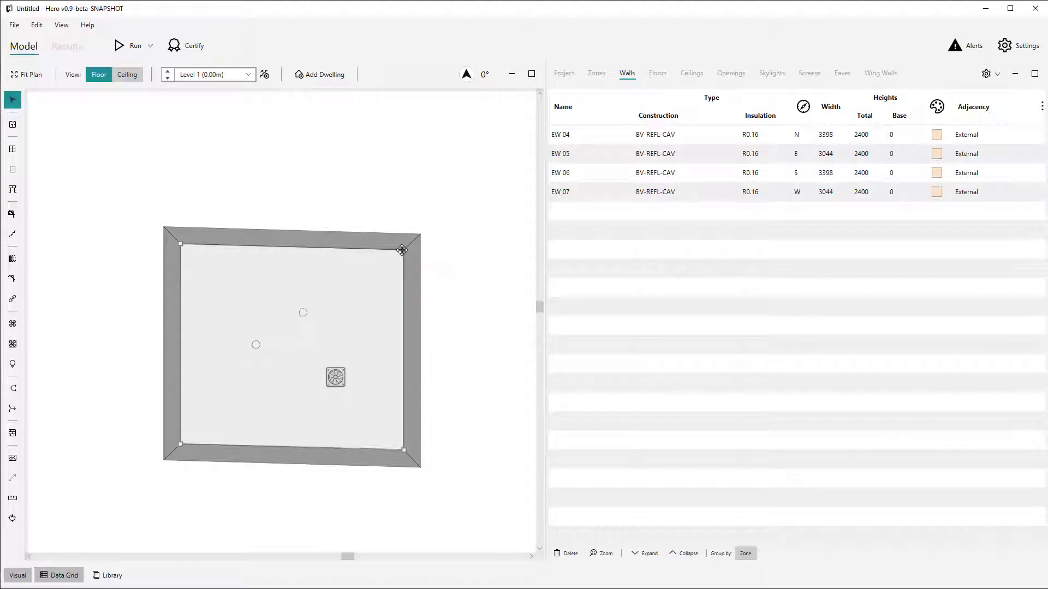
pyautogui.moveTo(403, 250)
pyautogui.mouseDown()
pyautogui.moveTo(435, 192)
pyautogui.moveTo(374, 267)
pyautogui.moveTo(402, 242)
pyautogui.mouseUp()
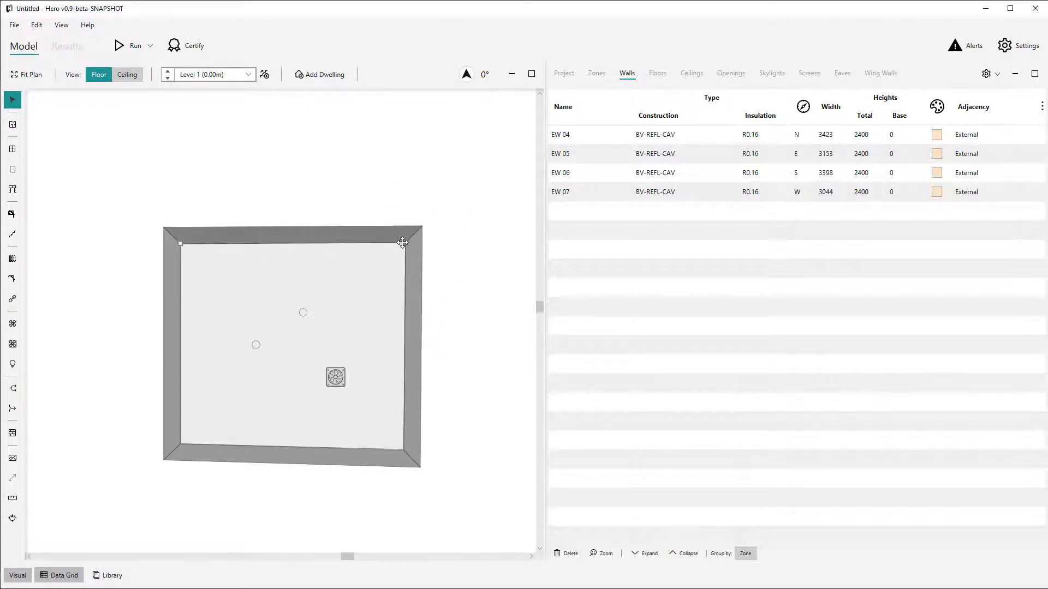
# Step: Widen the room by moving the east wall about 1000 mm outward and the north wall slightly up
pyautogui.click(413, 271)
pyautogui.moveTo(411, 290); pyautogui.dragTo(478, 285)
pyautogui.click(442, 228)
pyautogui.moveTo(443, 228)
pyautogui.mouseDown()
pyautogui.moveTo(431, 104)
pyautogui.moveTo(426, 214)
pyautogui.mouseUp()
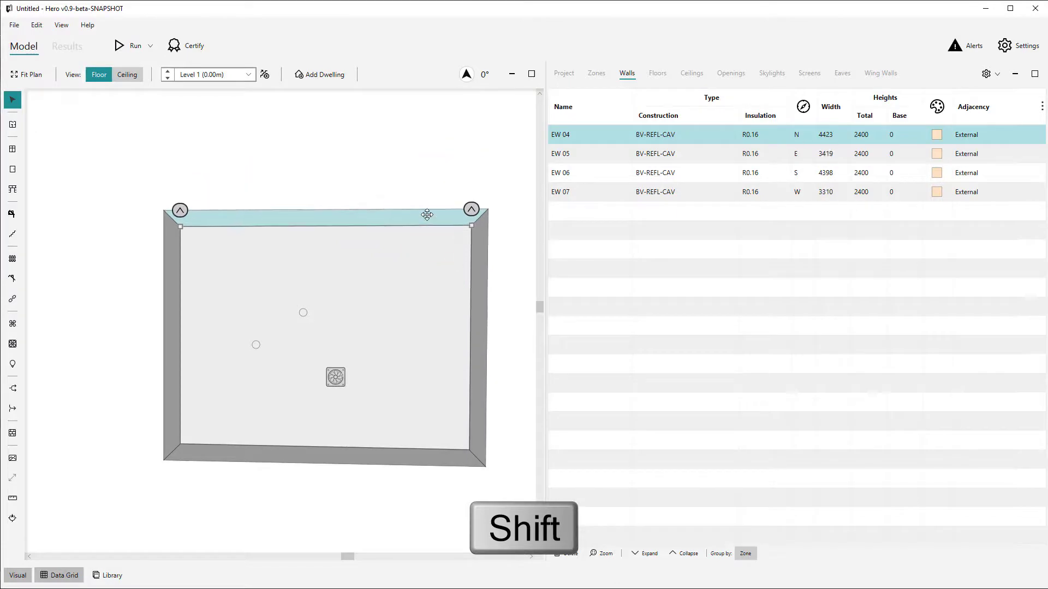